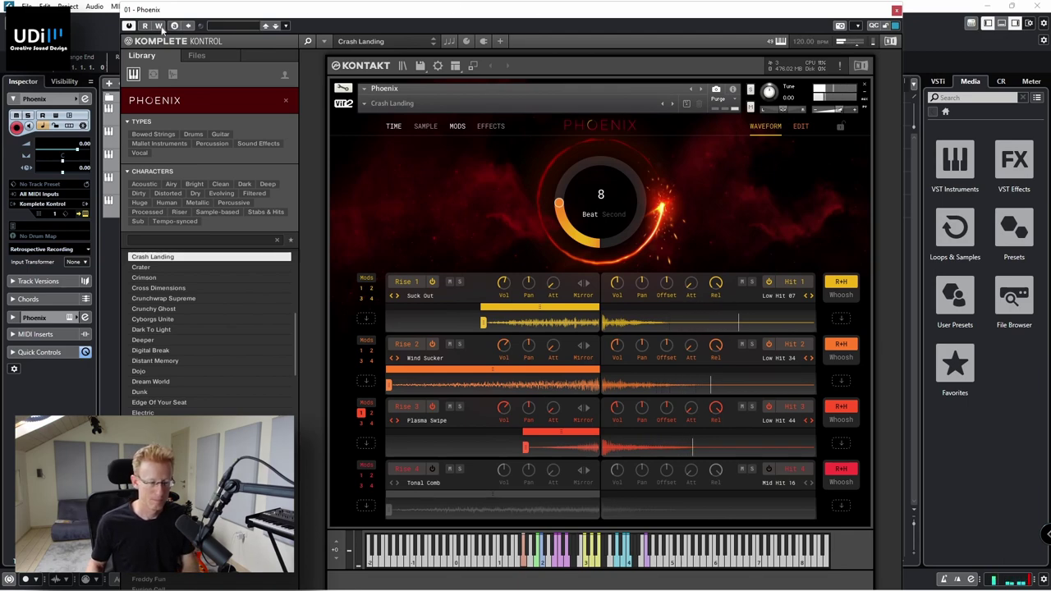
Load Crater and make layer 4 an active Whoosh layer, soloing it briefly then unsoloing.
click(163, 267)
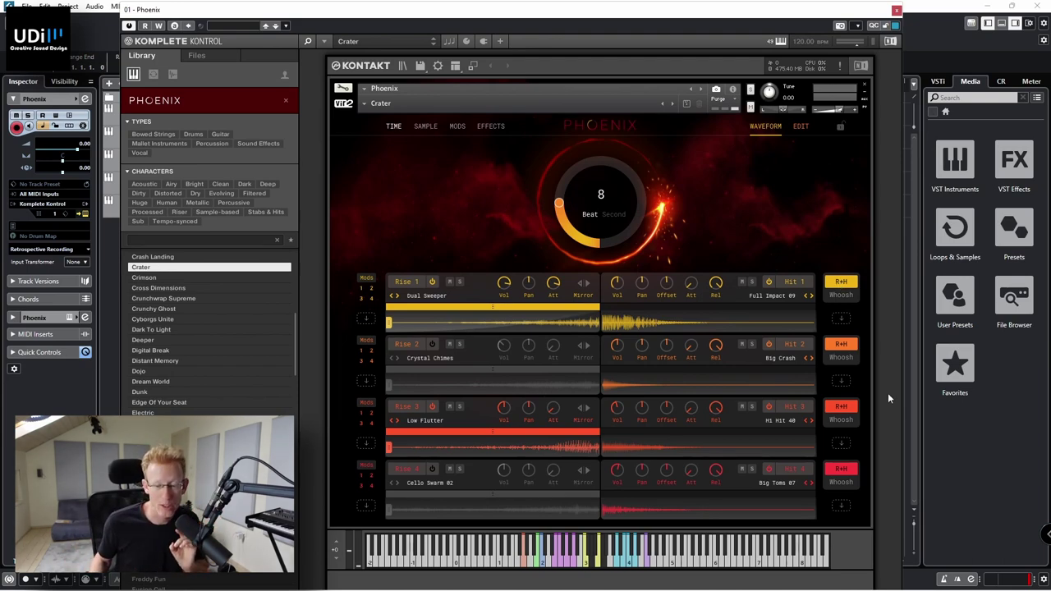
click(841, 483)
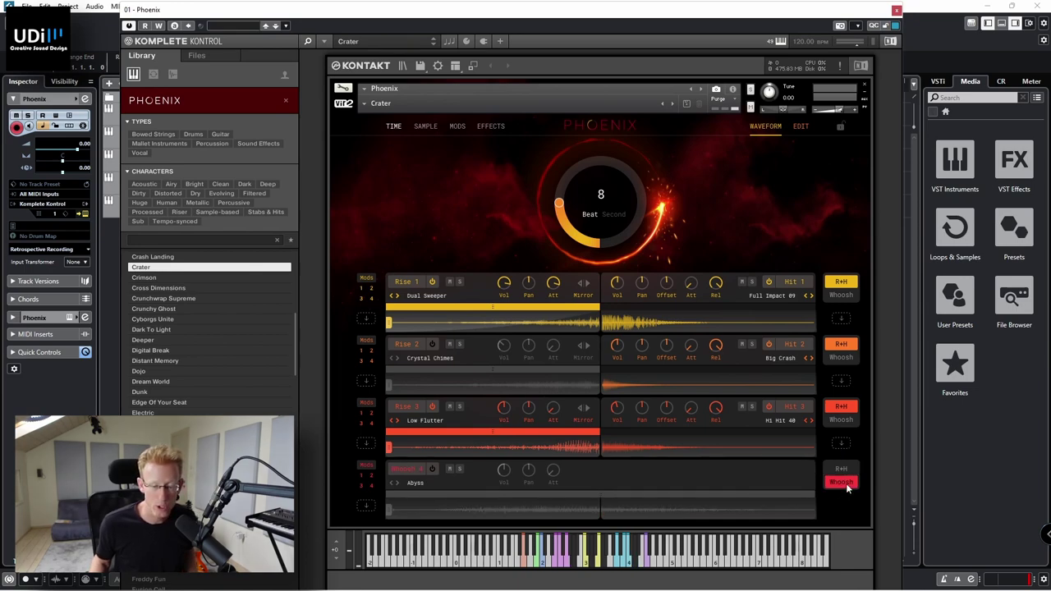
click(435, 469)
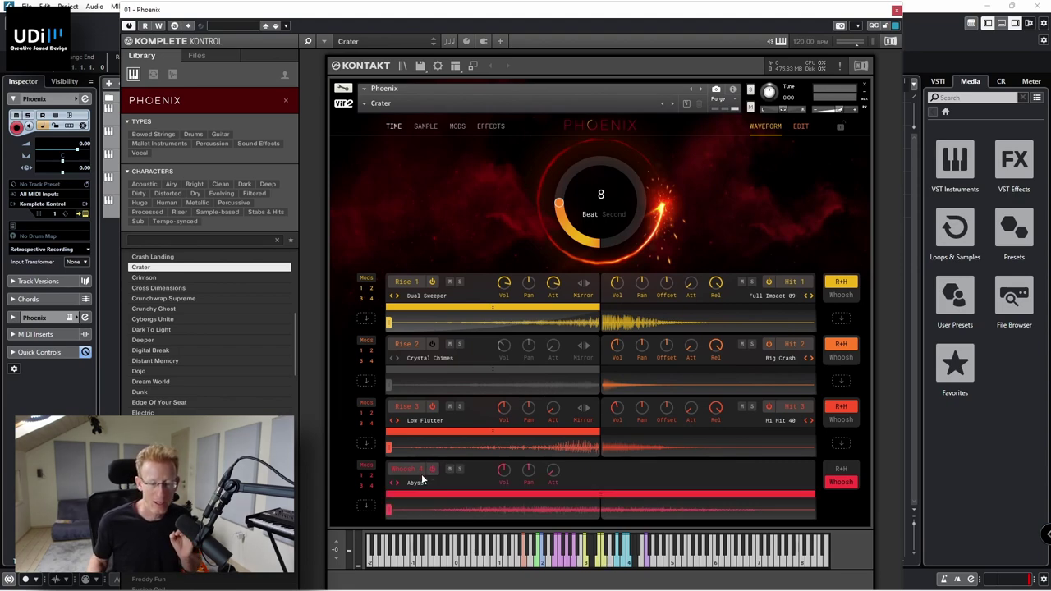
click(460, 469)
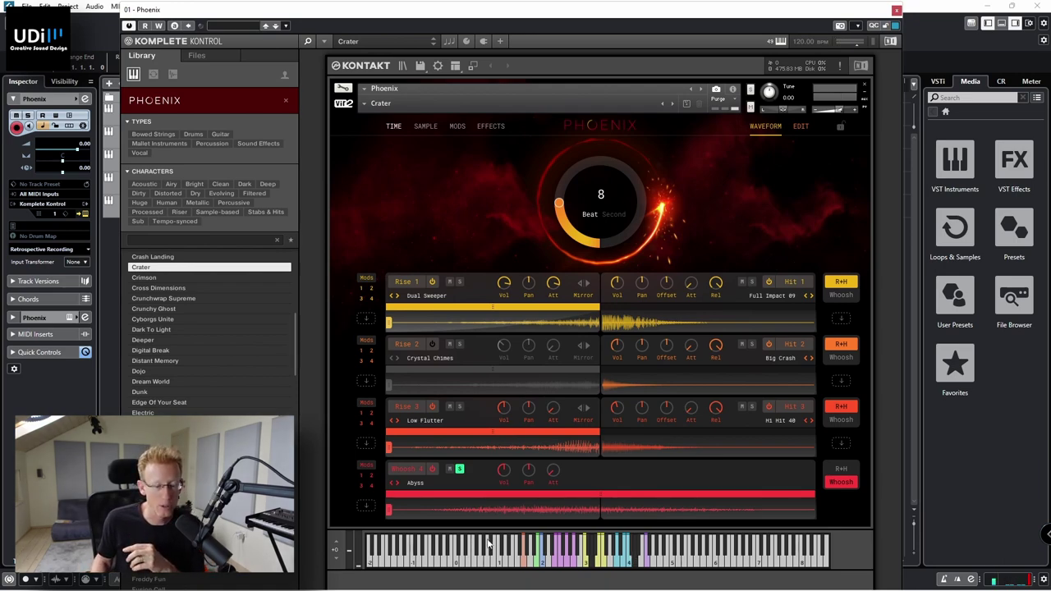
click(460, 469)
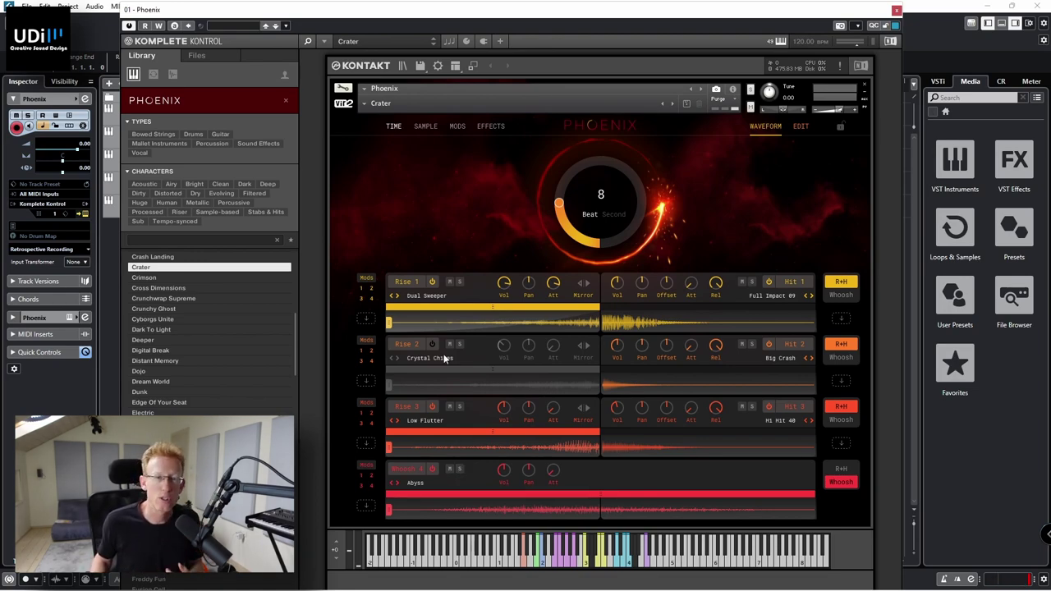
Review the Rise 2, Rise 3, Whoosh 4 and master effects plus modulations, then load Cyborgs Unite.
click(491, 126)
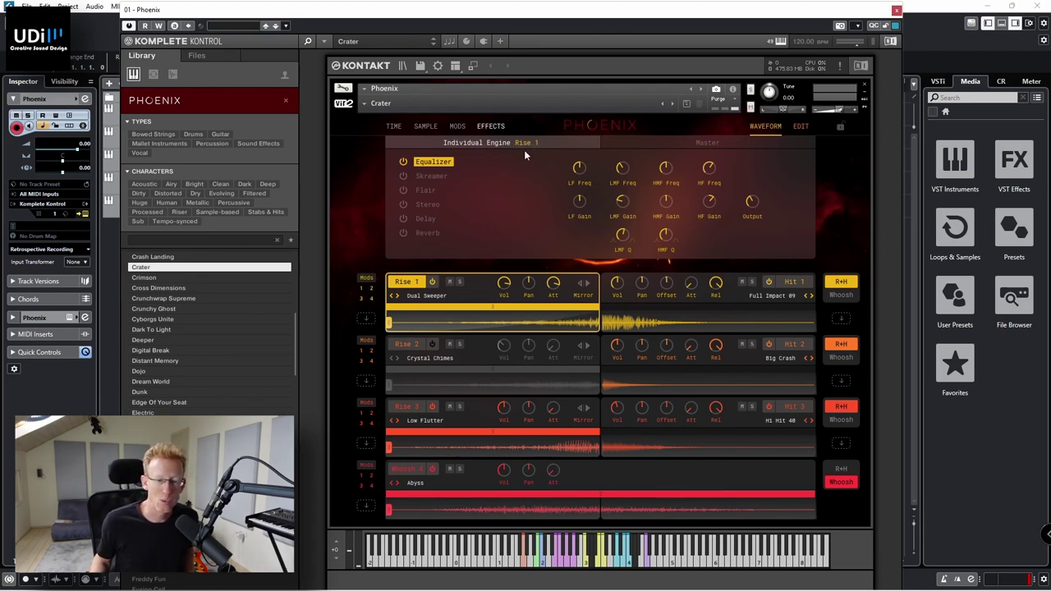
click(480, 359)
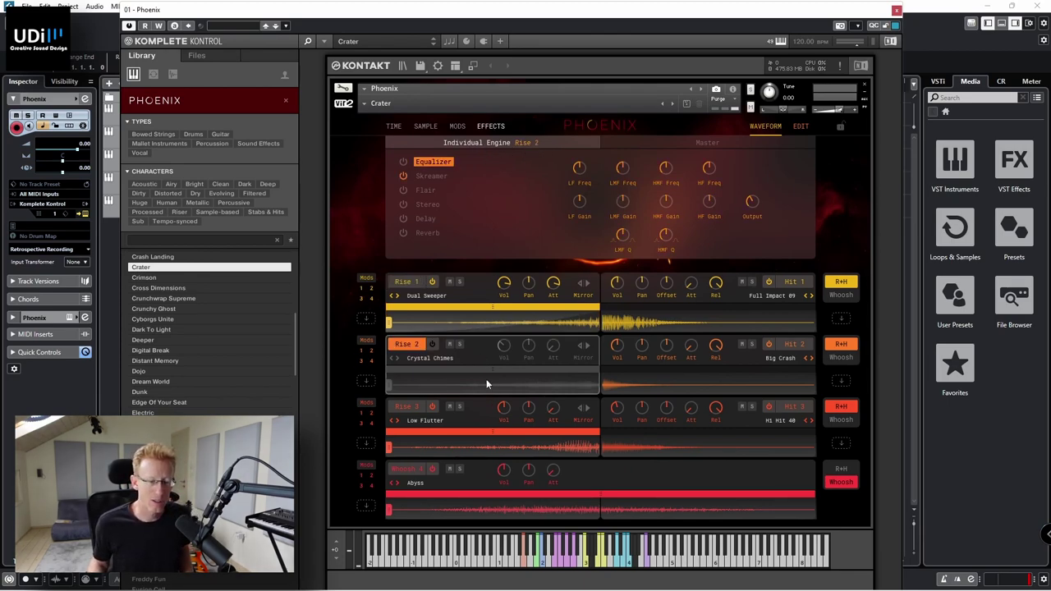
click(489, 408)
click(488, 480)
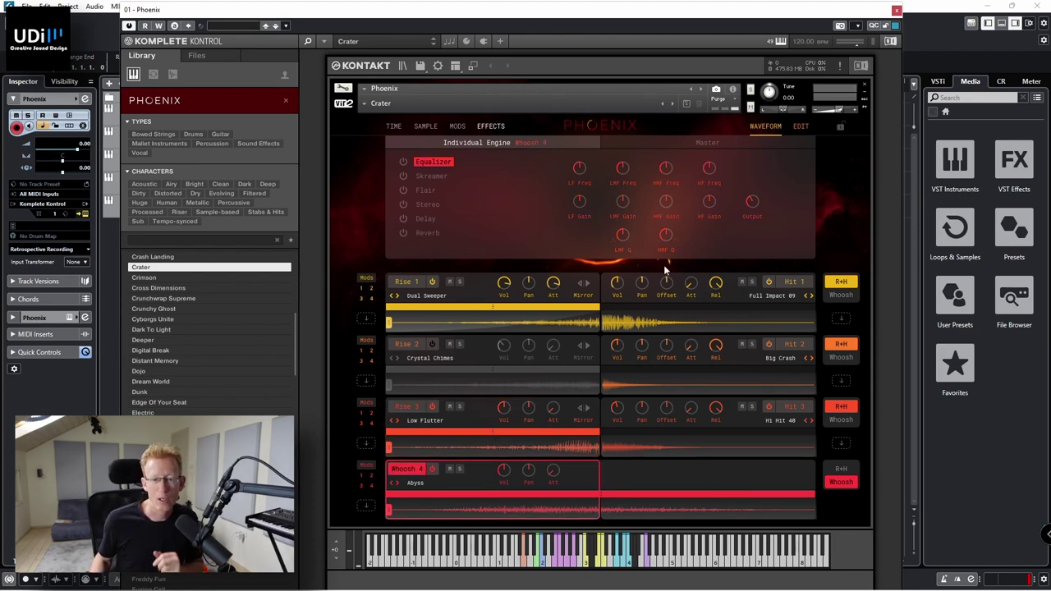
click(731, 143)
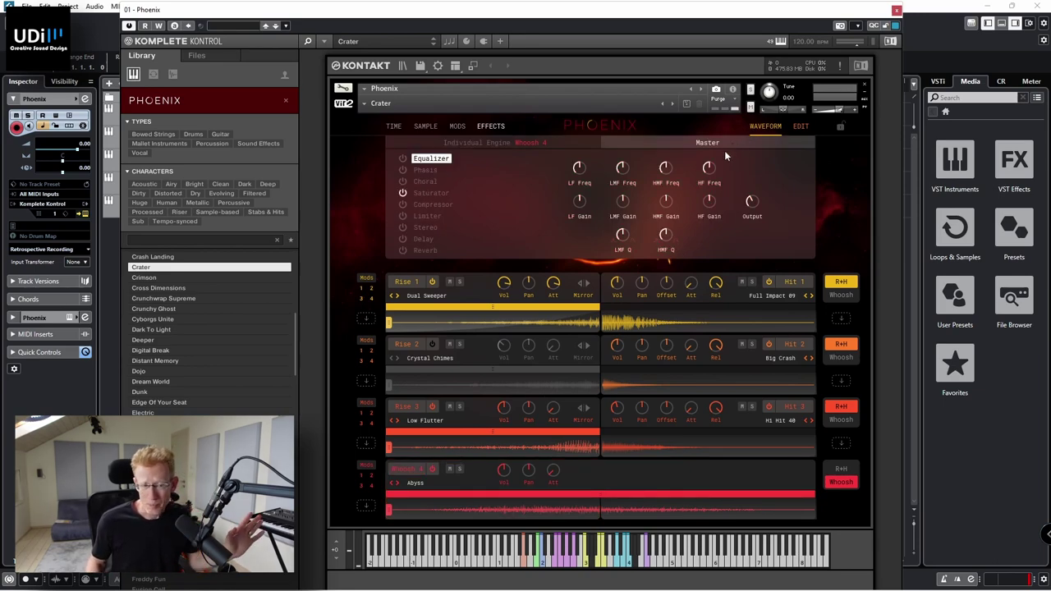
click(459, 127)
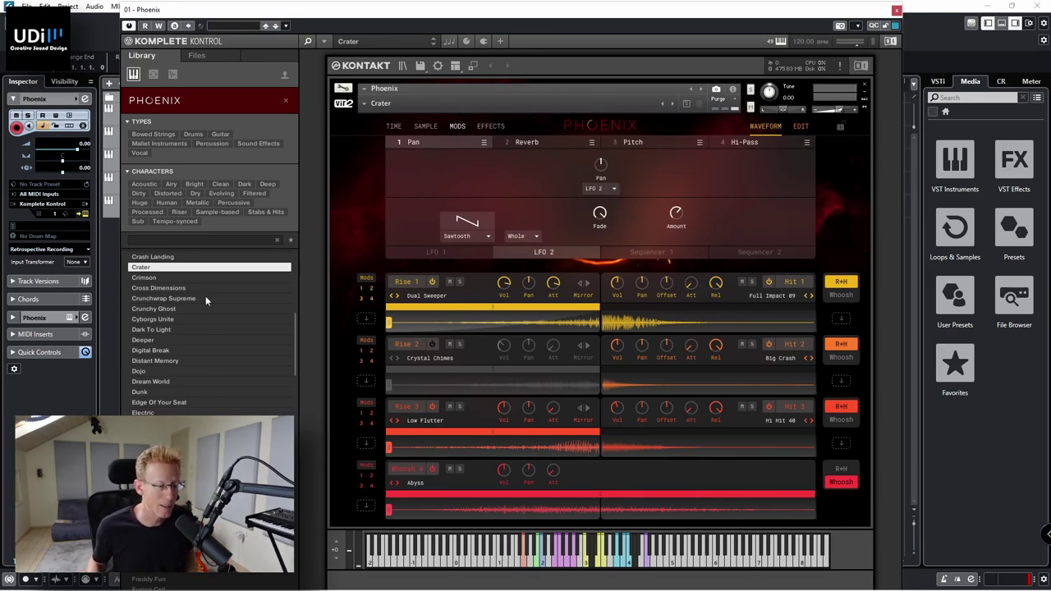
click(175, 319)
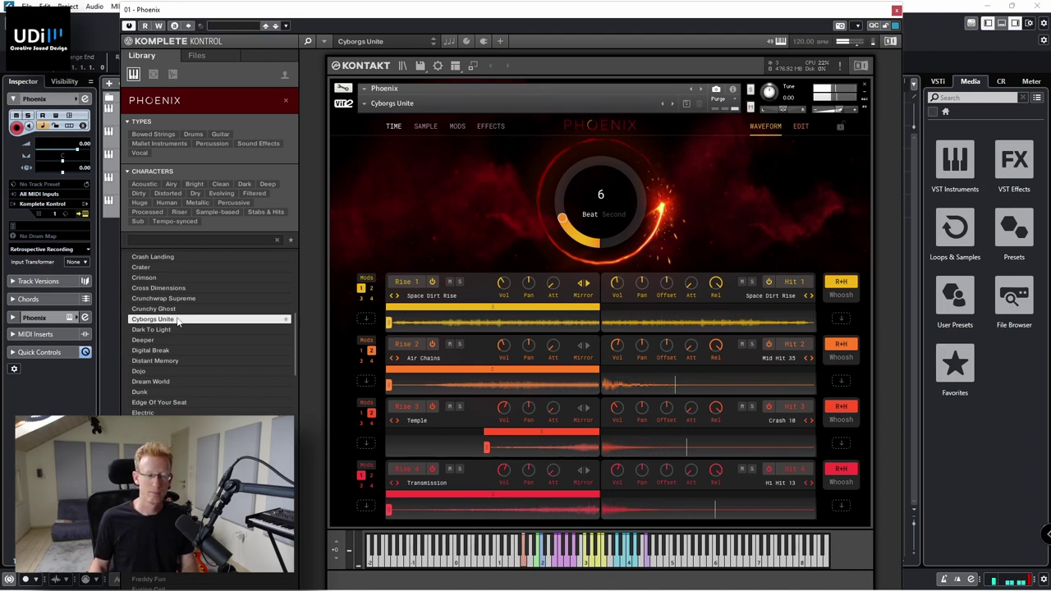
Load Distant Memory and switch its whoosh time from beats to seconds, set to 3.8.
click(162, 349)
click(159, 361)
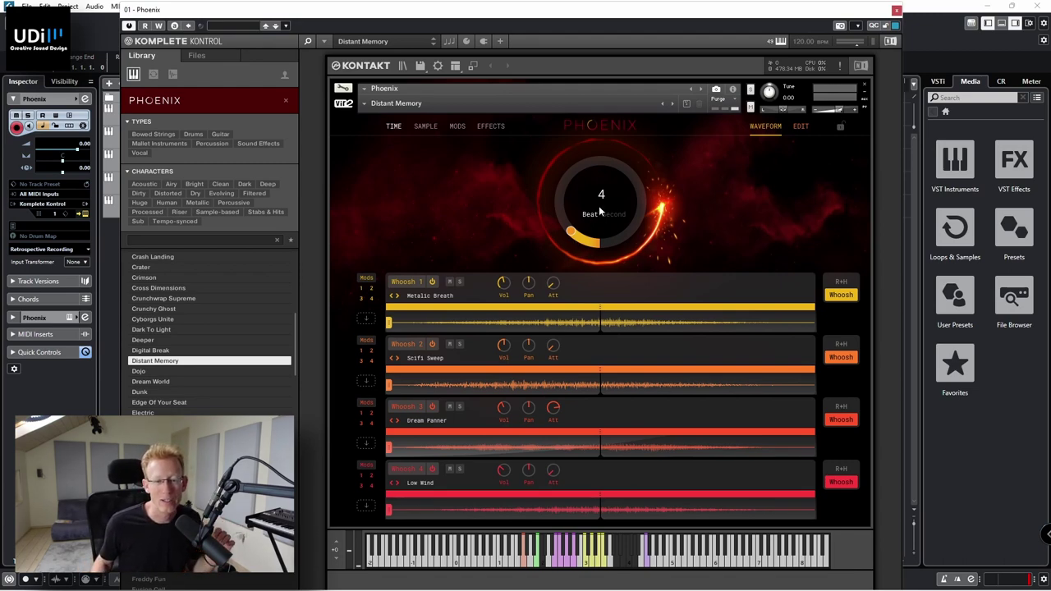
drag(567, 231, 559, 210)
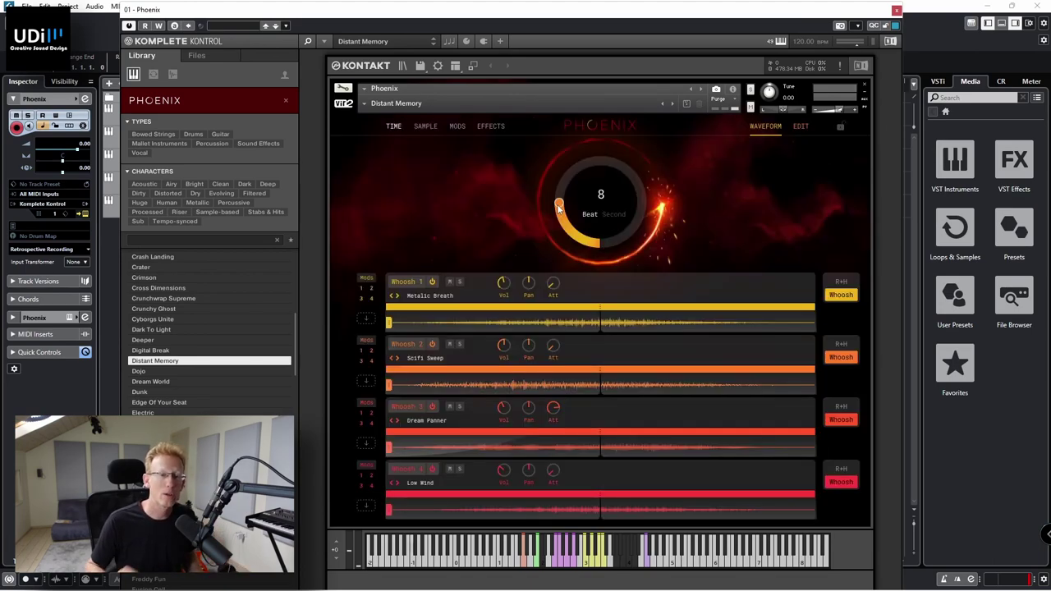
click(619, 215)
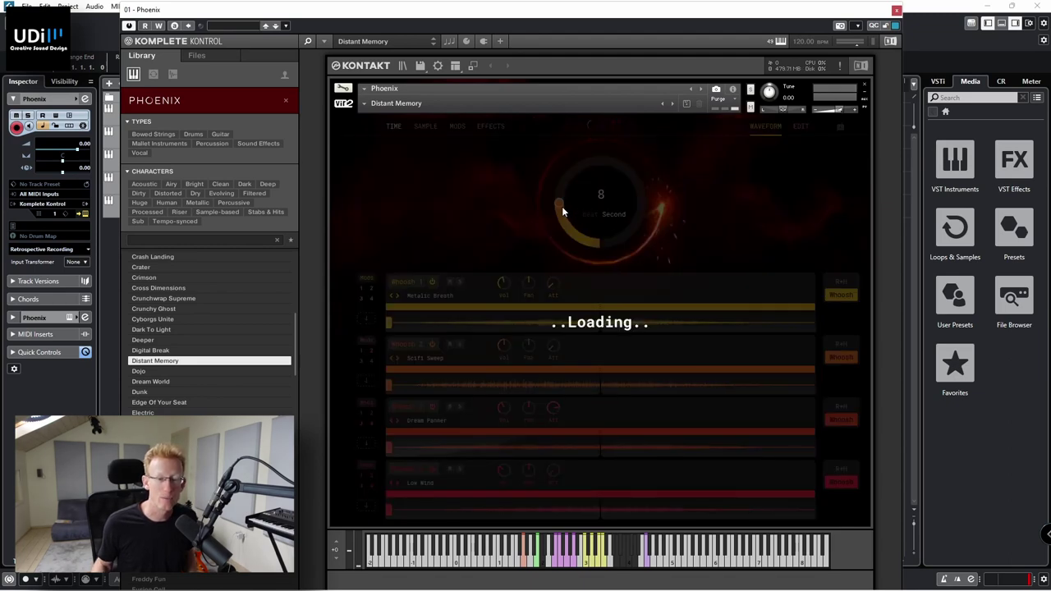
drag(562, 207, 572, 240)
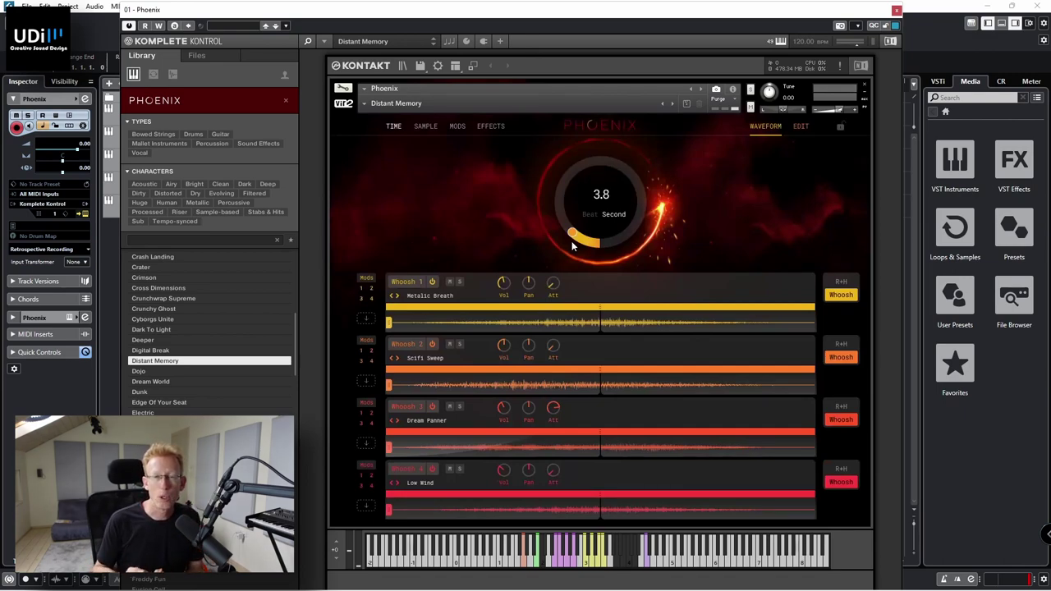
On the Edit page, set Whoosh 1's low cut to 99.8 Hz, keeping its output on Master.
click(800, 128)
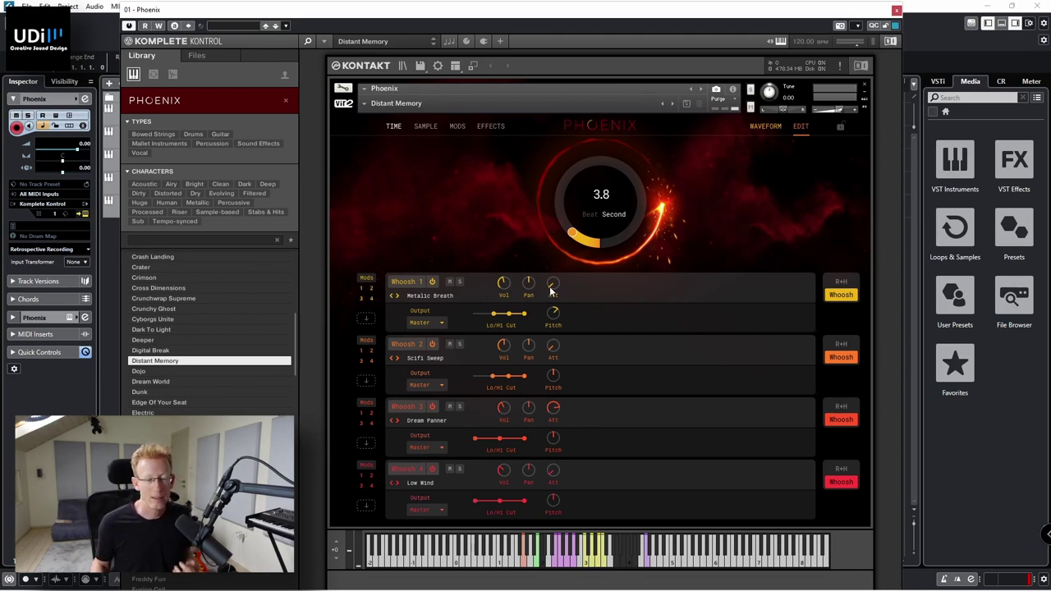
drag(495, 317, 485, 319)
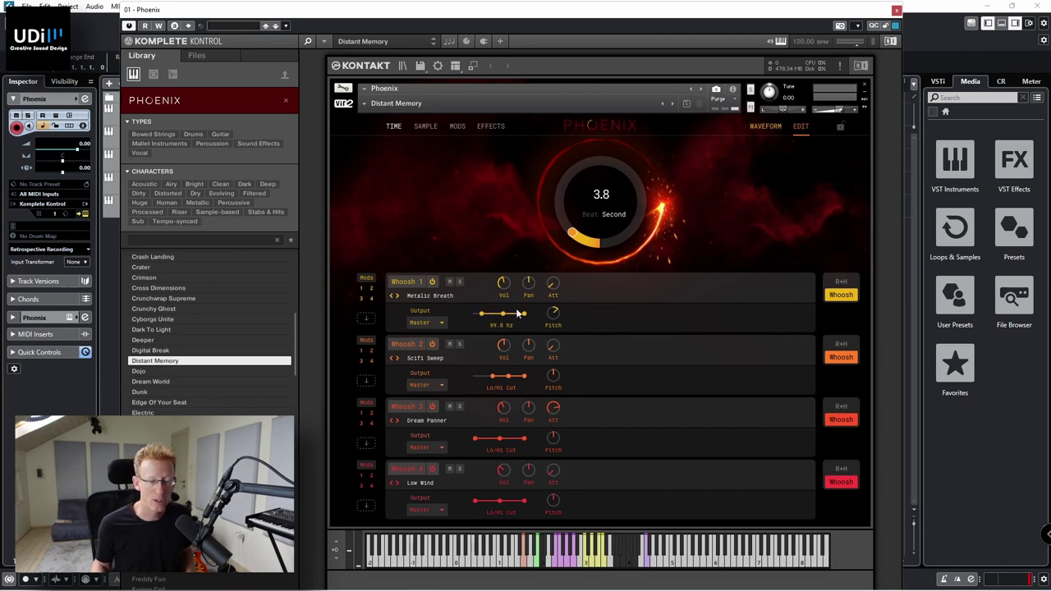
click(438, 325)
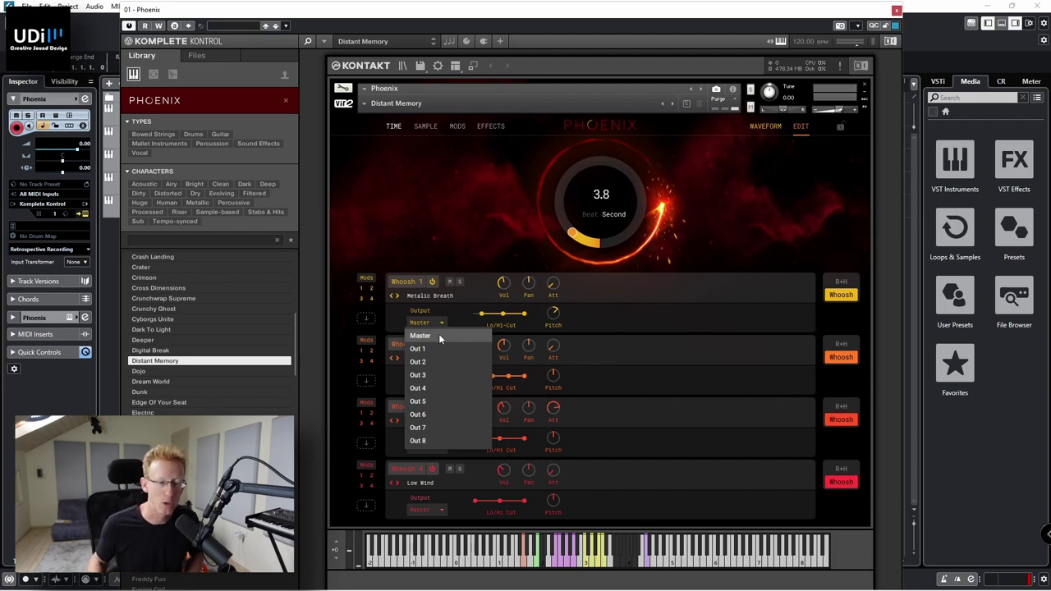
click(617, 281)
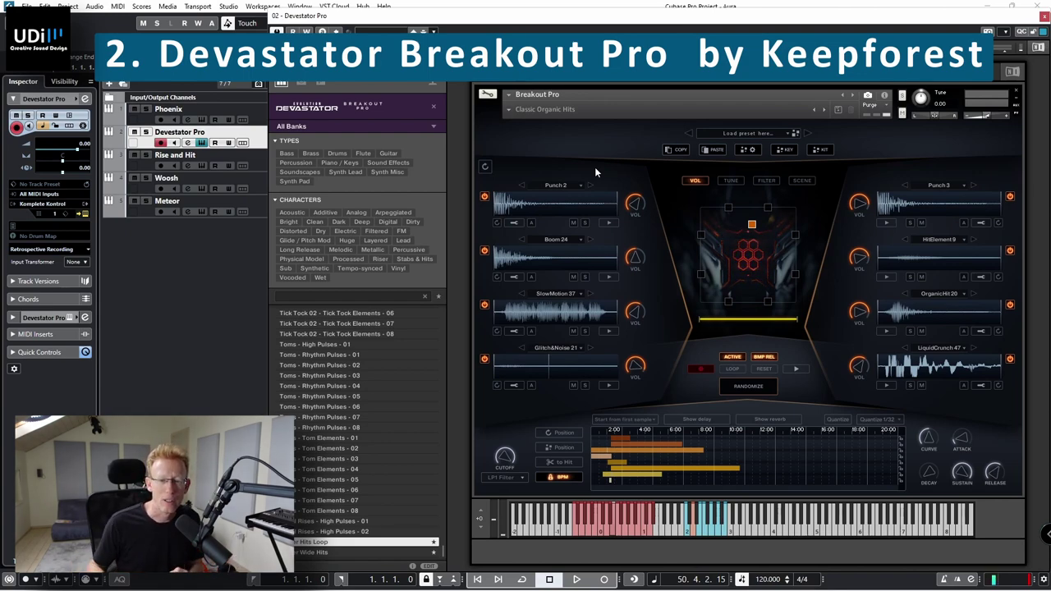
Load Cinematic Benders from the Benders category of the preset browser.
click(747, 132)
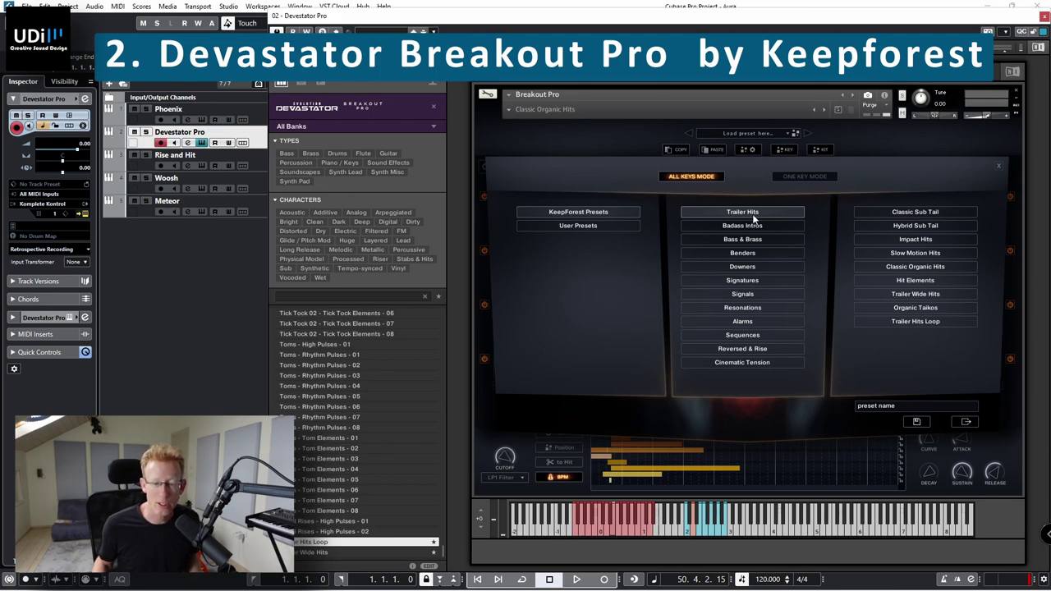
click(755, 254)
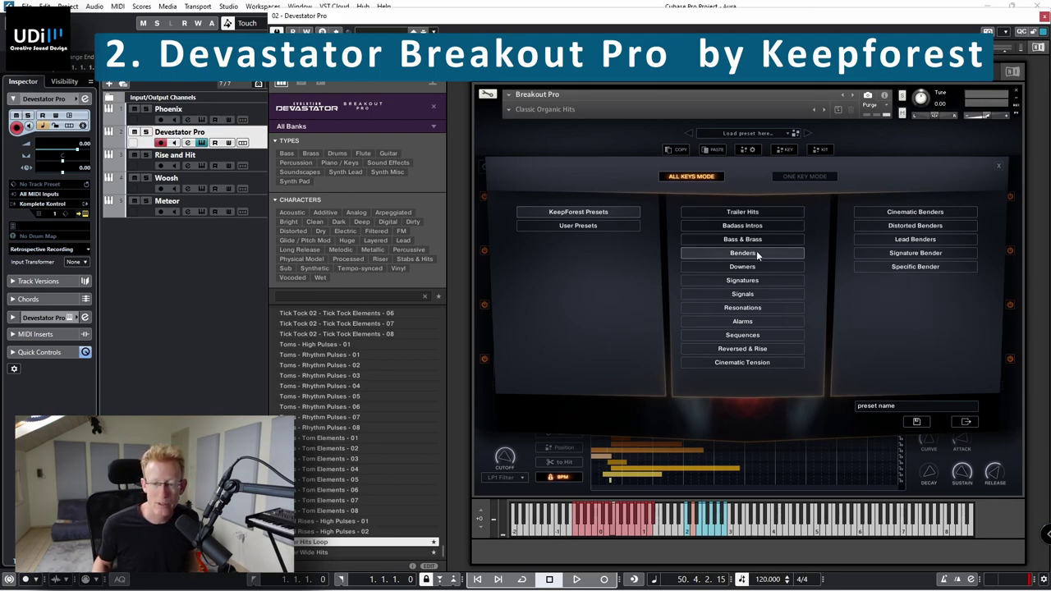
click(918, 211)
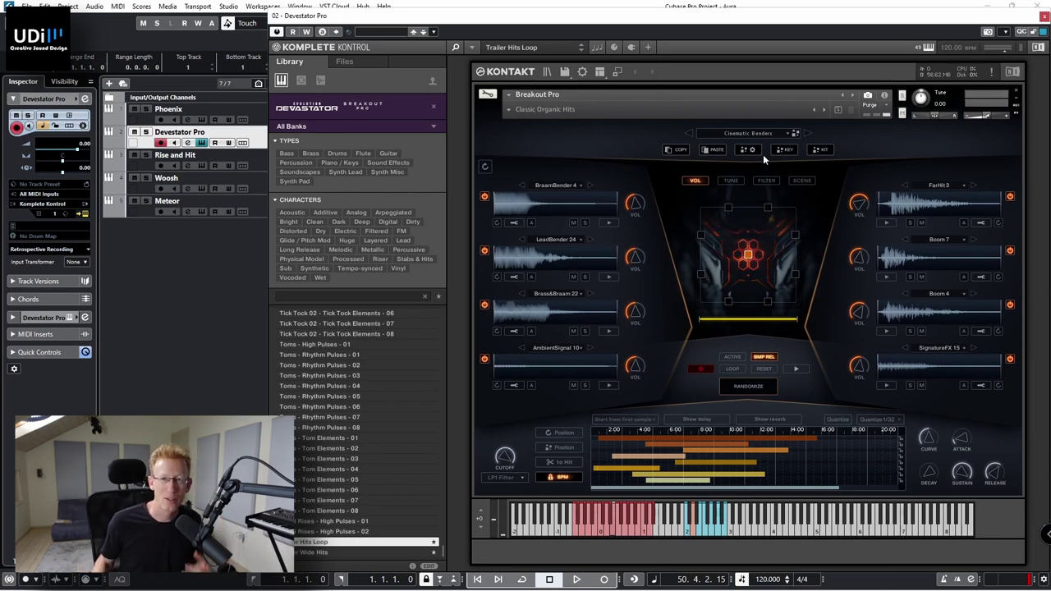
Load Bass Signature from the Signatures category of the preset browser.
click(756, 132)
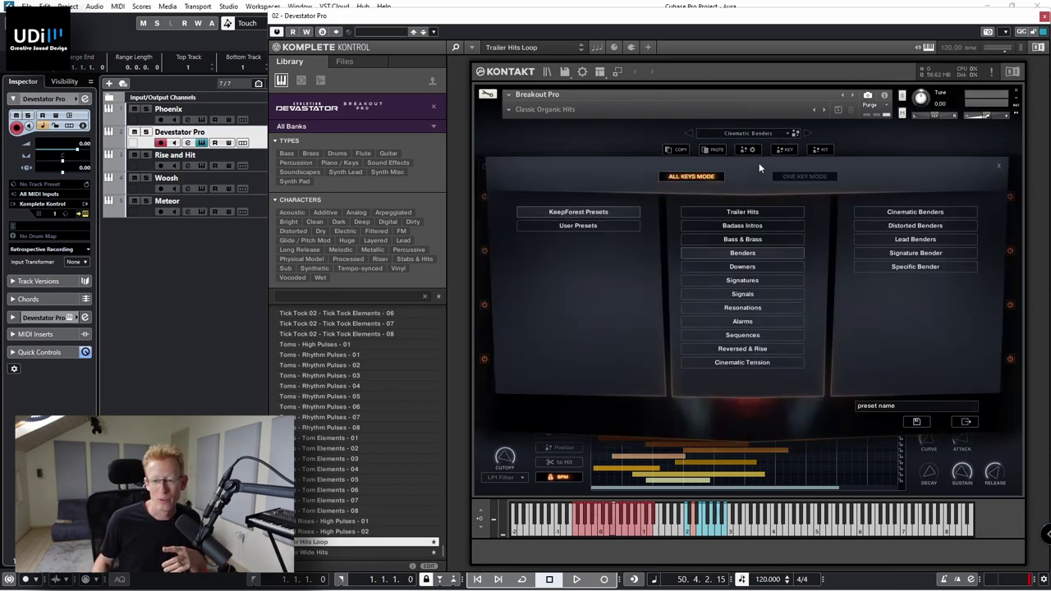
click(758, 280)
click(905, 227)
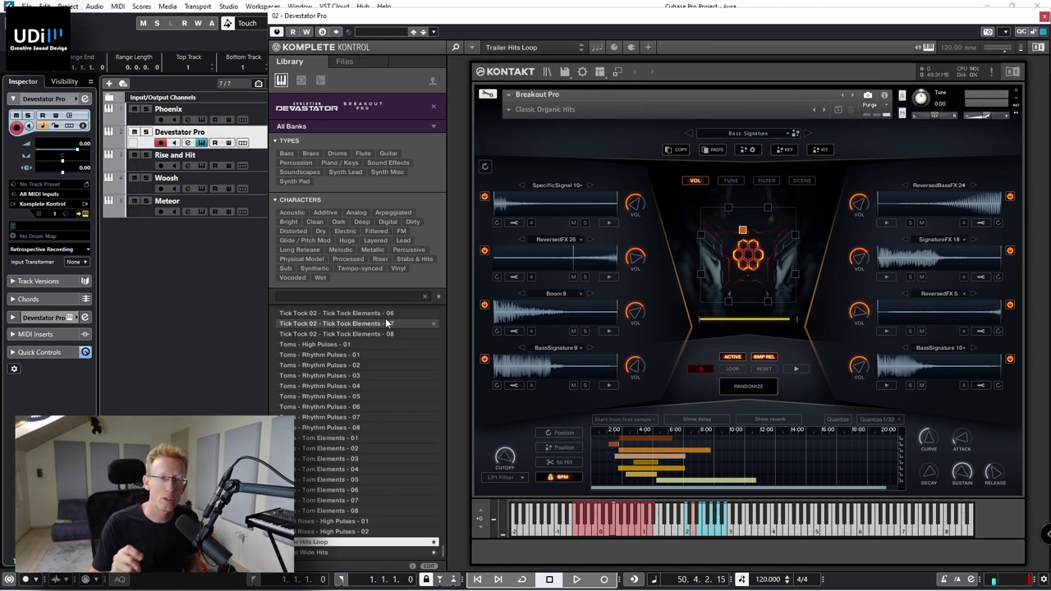
Scroll the Devastator preset list, auditioning presets until Tenet Reversed Loops 1 is loaded.
scroll(380, 386, up, 10)
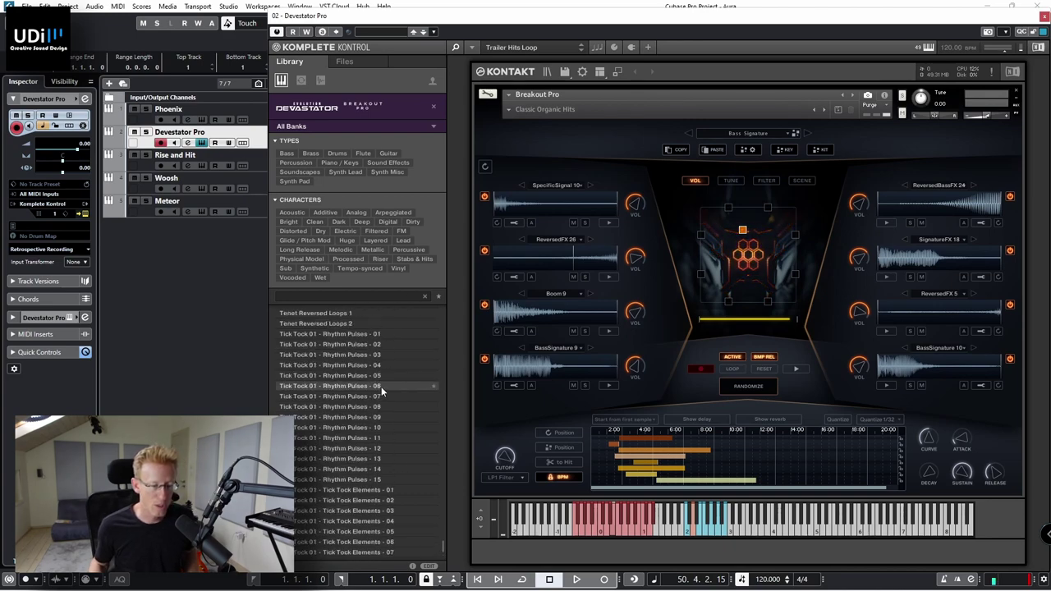
click(353, 335)
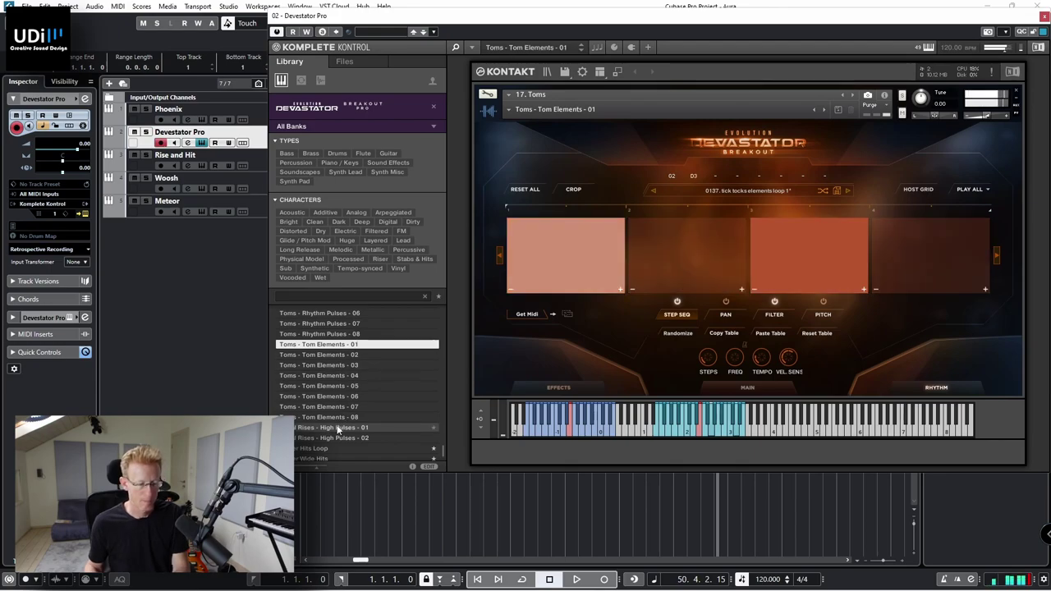
double_click(336, 428)
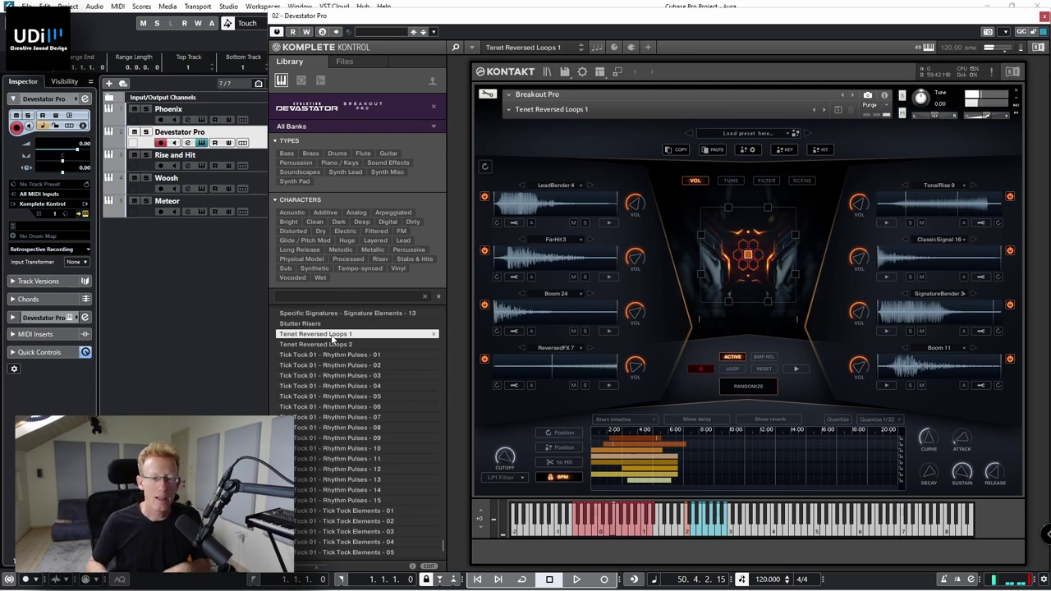
Look through the Tune, Filter and Scene pages, then open and close the Quick Load browser.
click(738, 181)
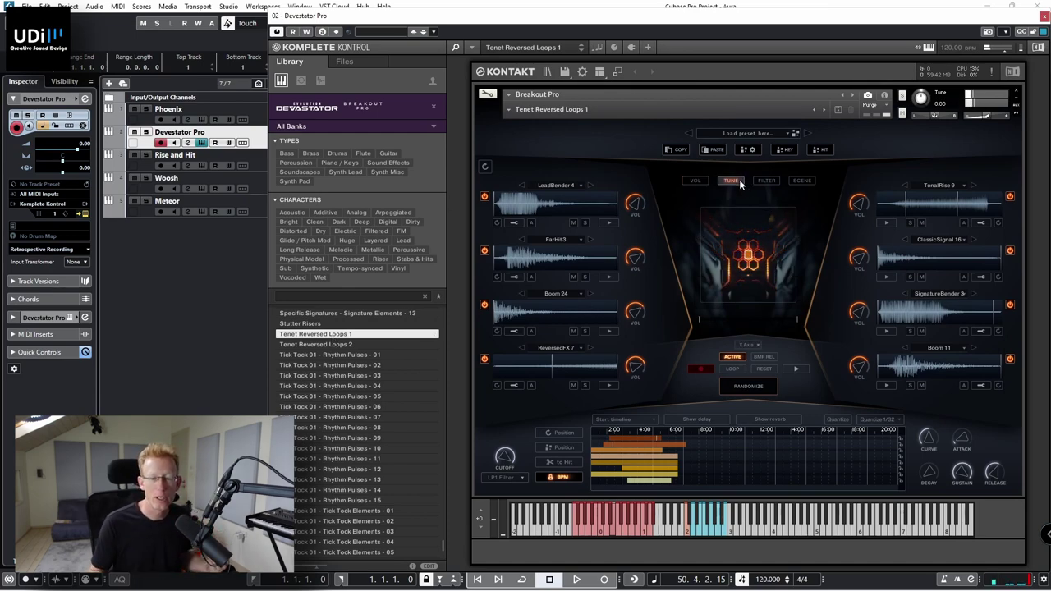
click(766, 181)
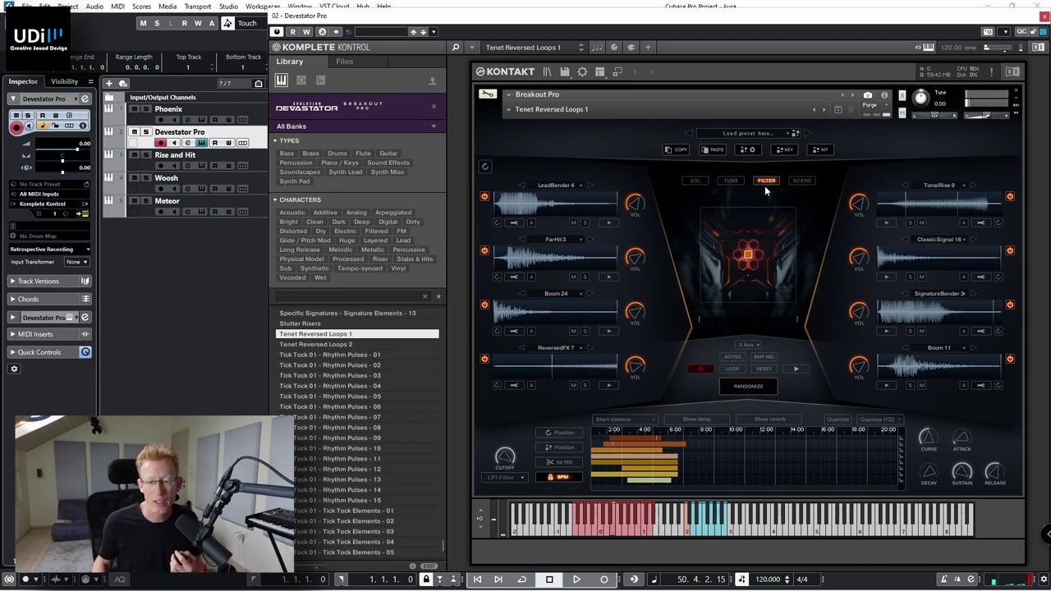
click(794, 181)
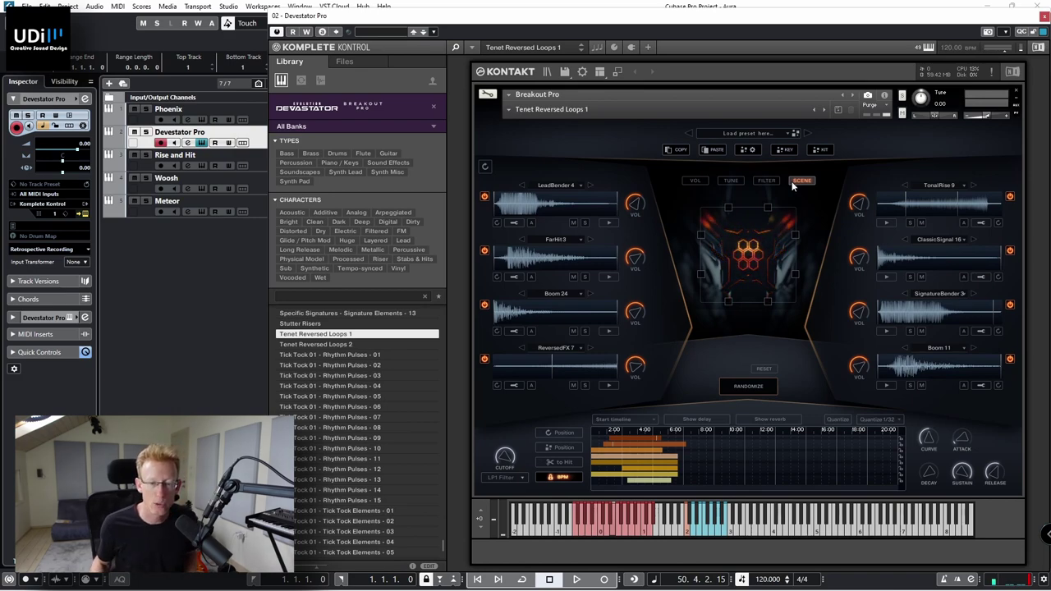
click(755, 154)
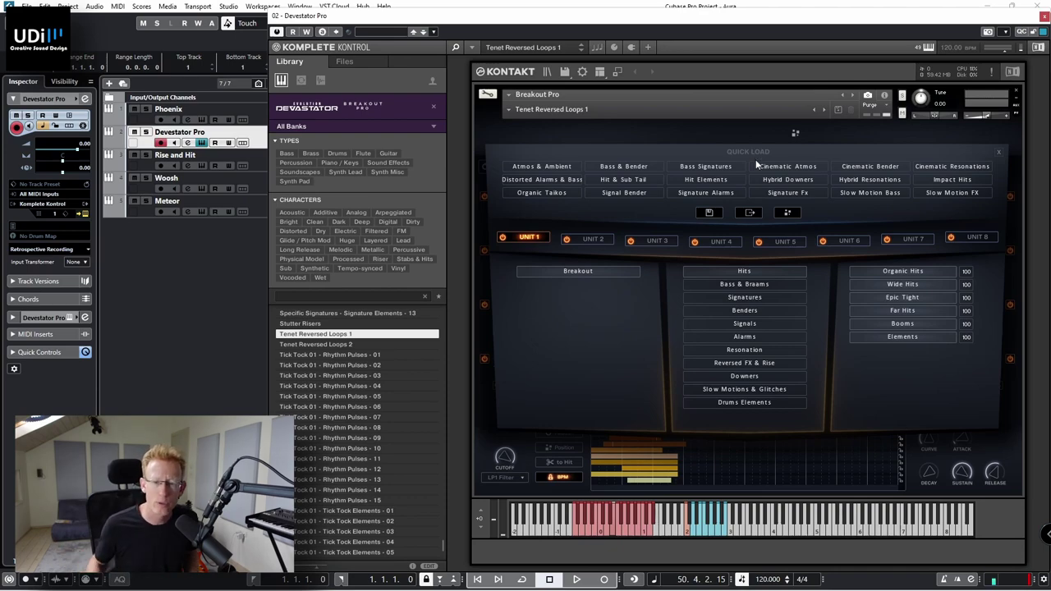
click(999, 155)
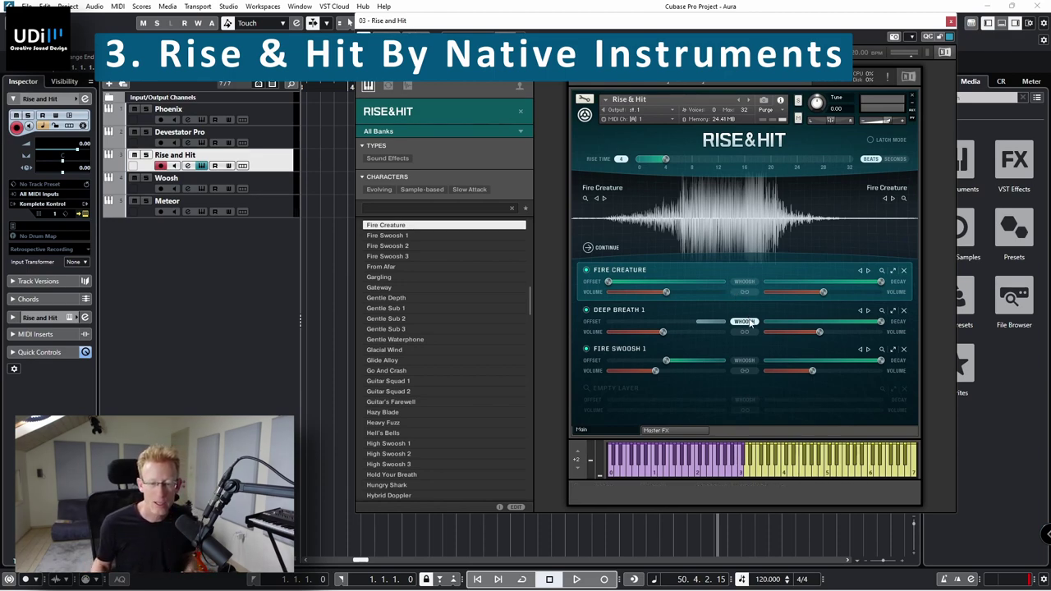
Toggle Deep Breath 1's whoosh mode off and back on in the Fire Creature preset.
click(747, 322)
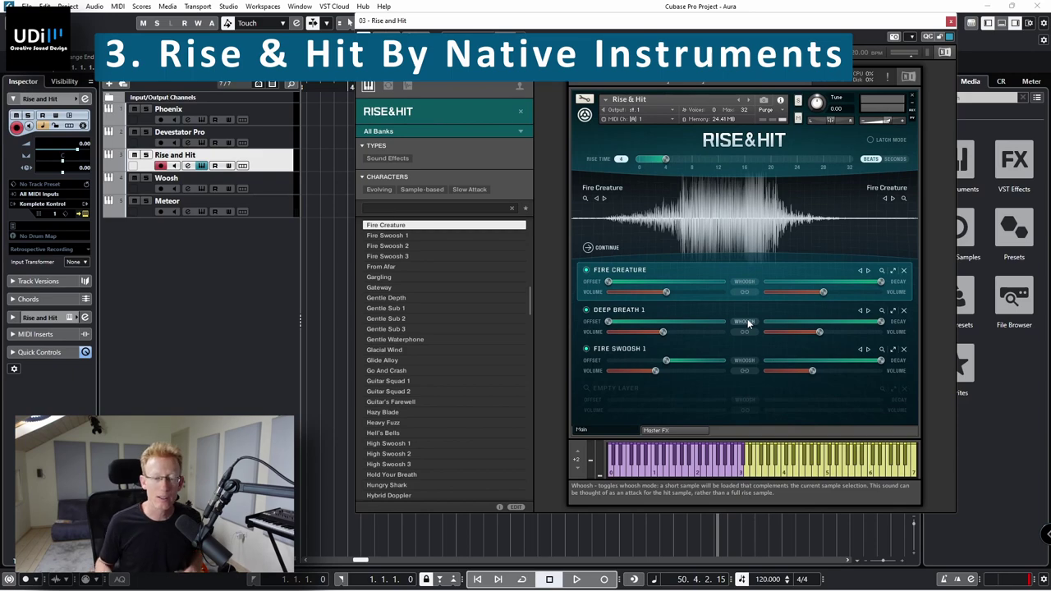
click(744, 322)
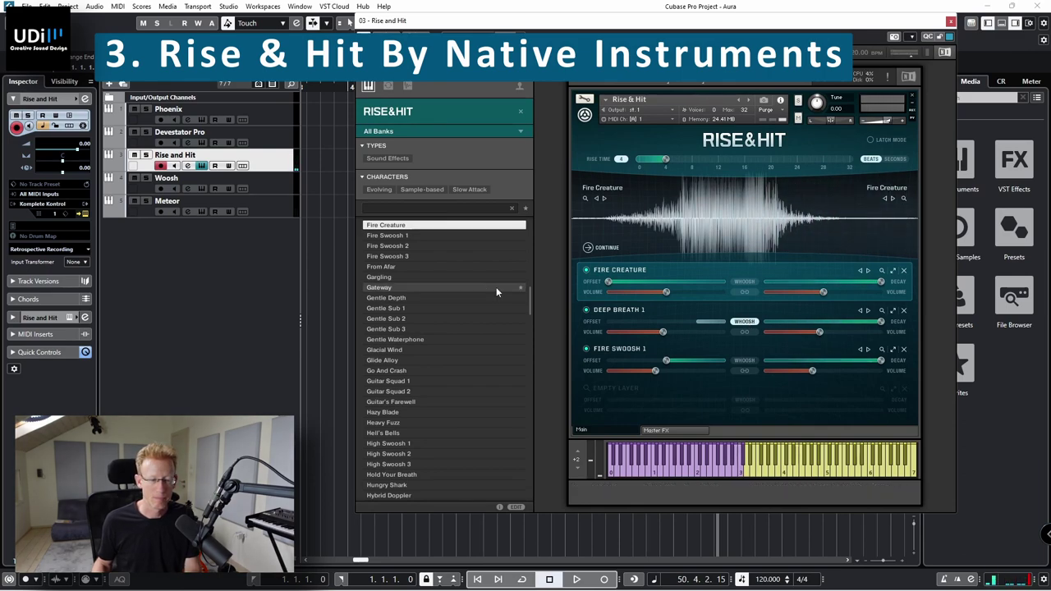
Audition Fire Swoosh 1, then load Hybrid Piano 1 further down the Rise & Hit list.
click(411, 236)
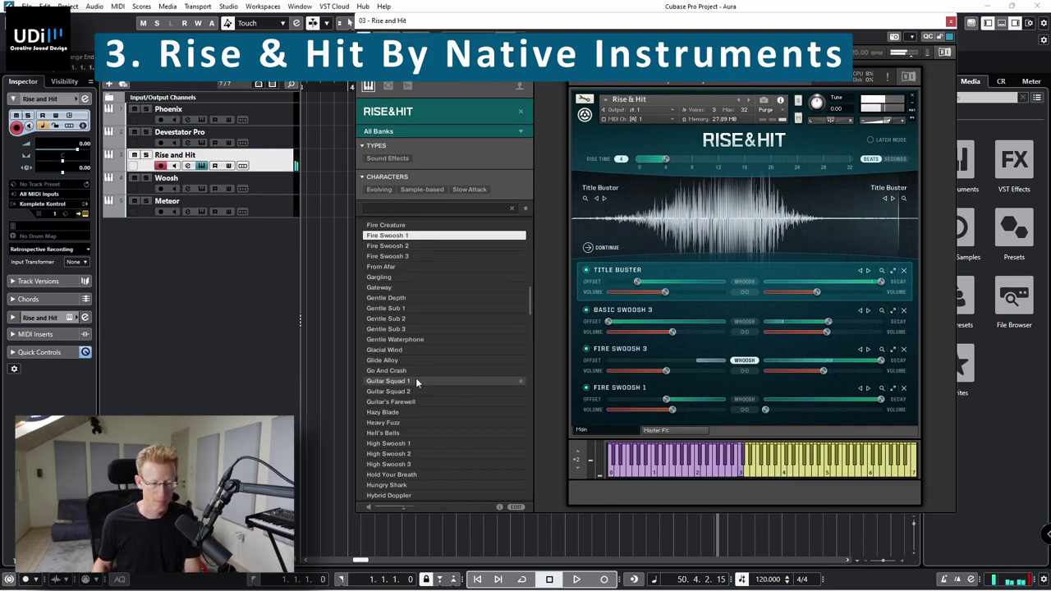
scroll(416, 378, down, 1)
scroll(416, 378, down, 2)
click(394, 432)
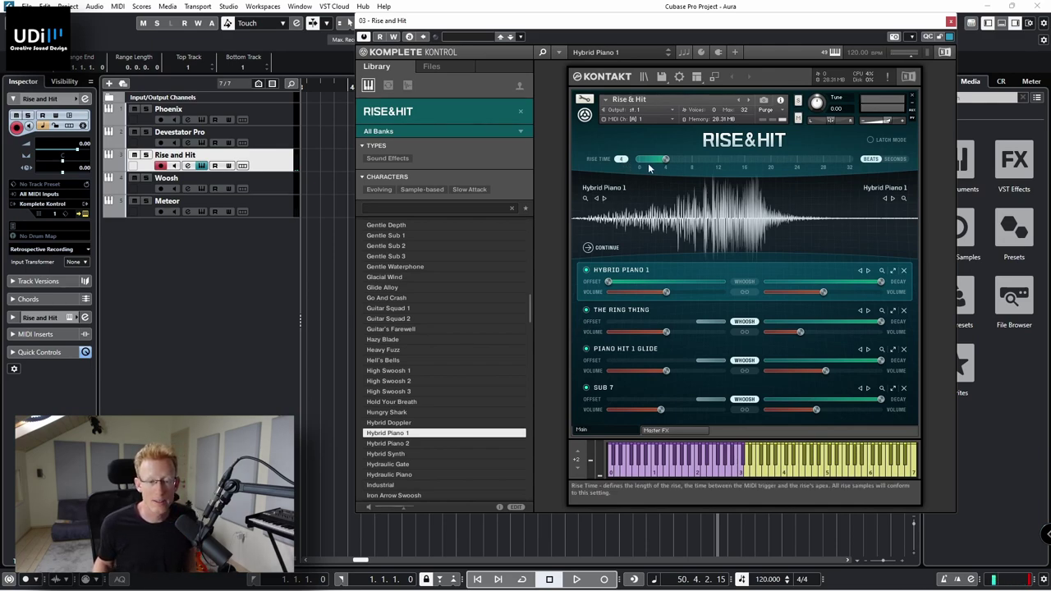
Cut Rise & Hit's rise time from 4 to 1, set the first layer to Hybrid Piano 3, and play E4.
drag(666, 162, 637, 169)
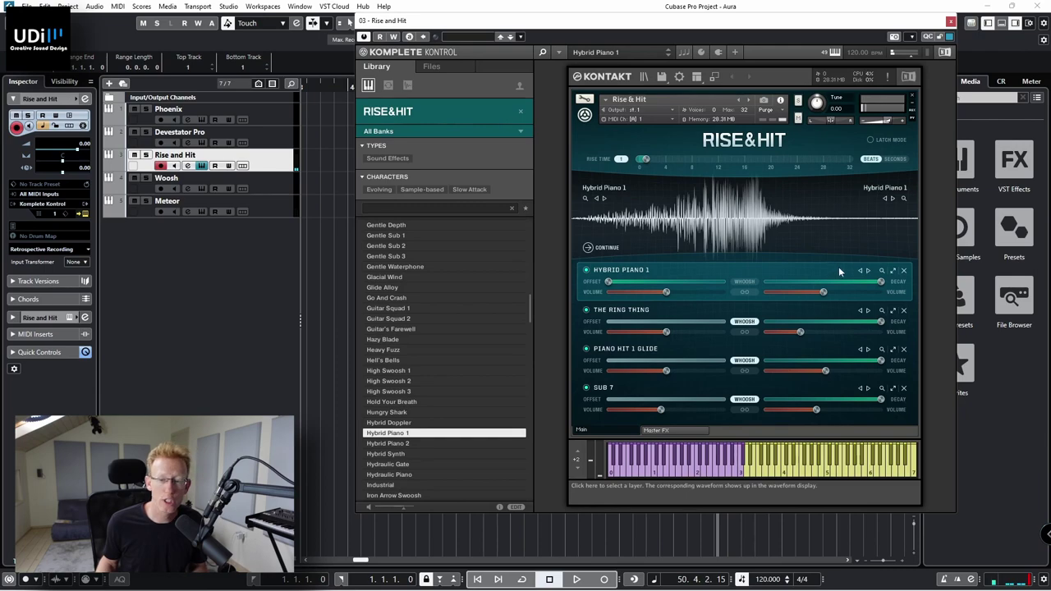
click(869, 272)
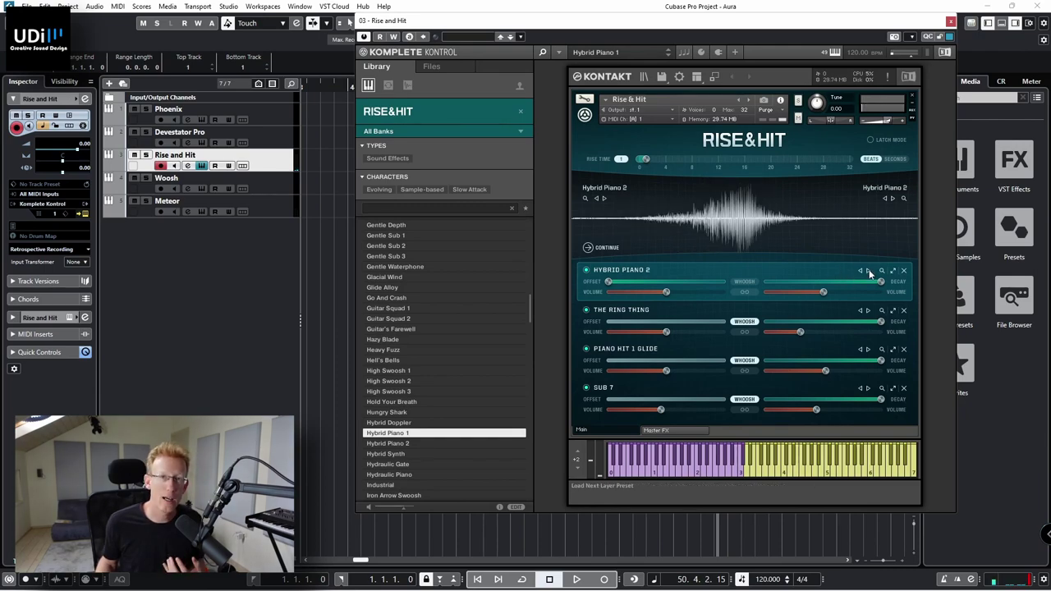
click(869, 272)
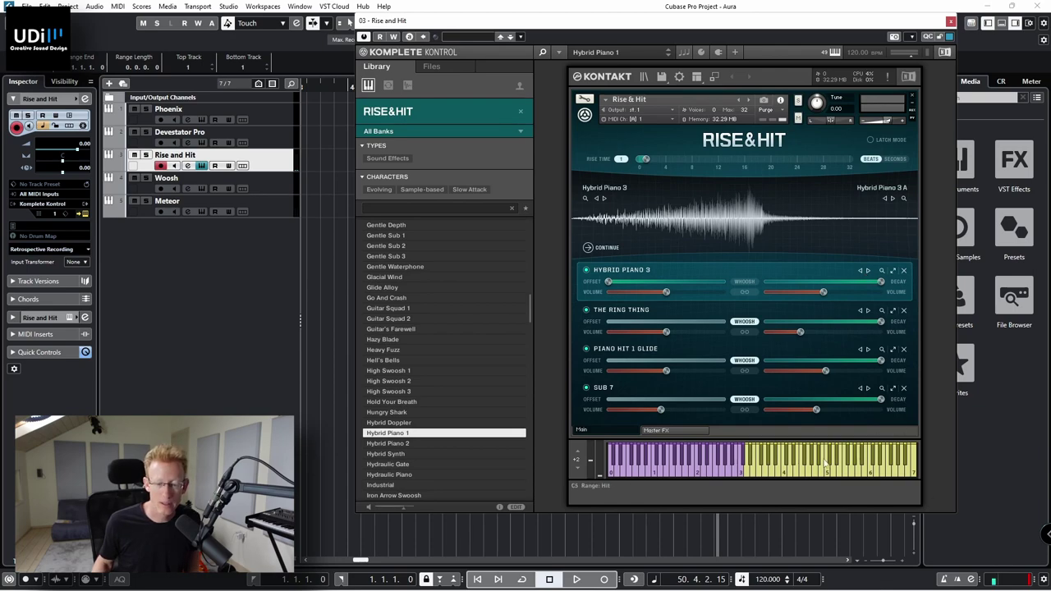
click(795, 476)
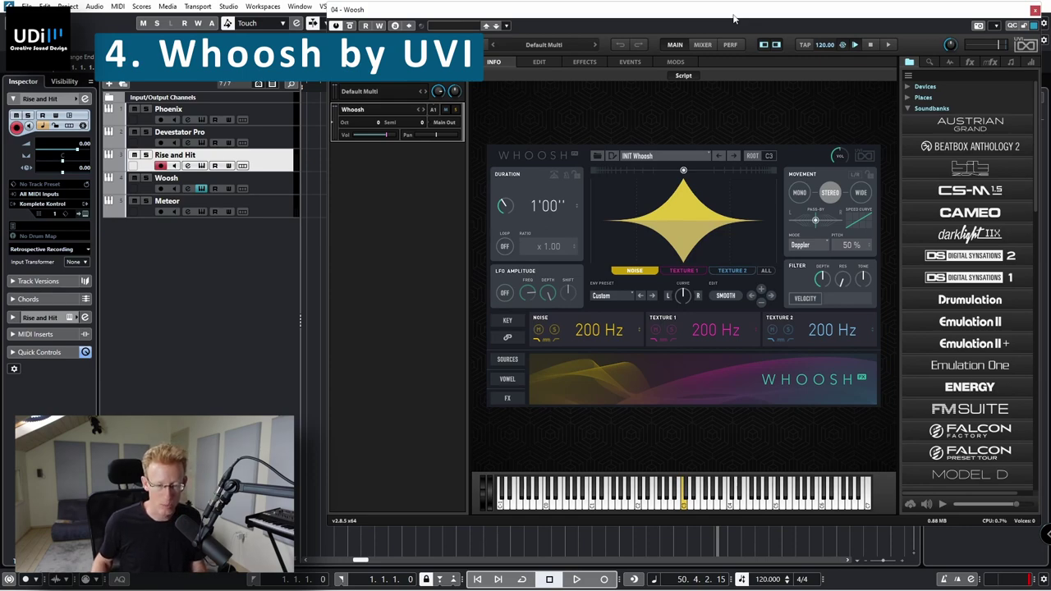
On the Woosh track, step past Aspiration to load Whoosh's Black Magic preset.
key(Down)
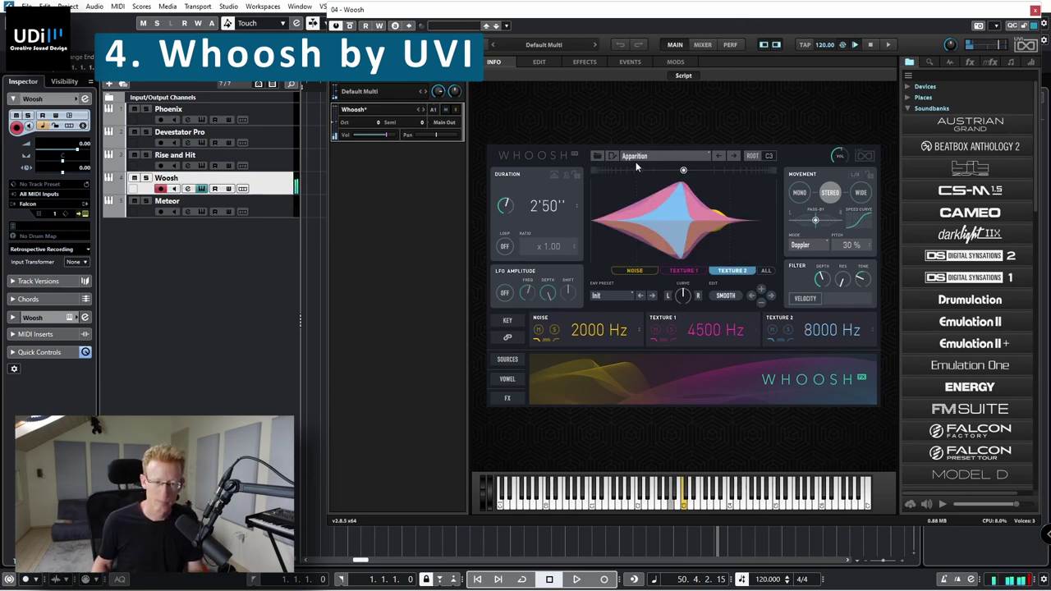
click(734, 156)
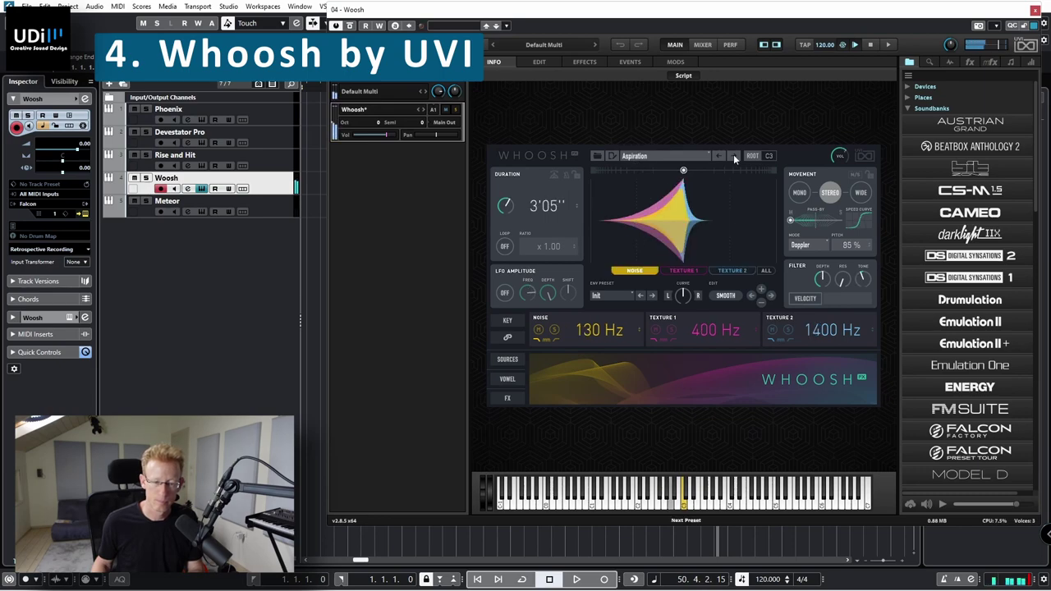
click(734, 156)
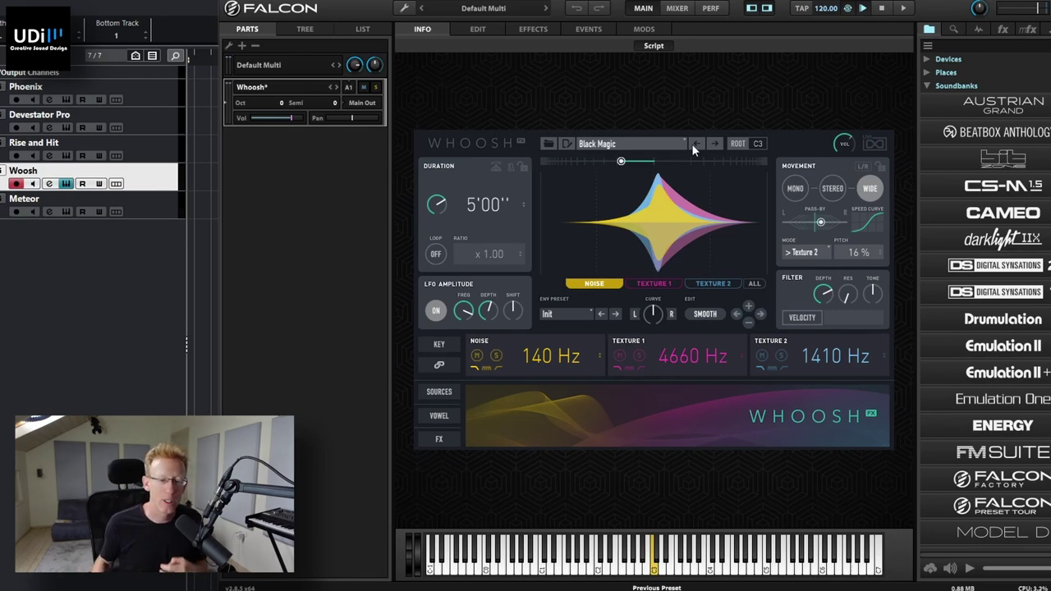
Reshape the Noise envelope peak, then push the Texture 1 envelope shape to the right.
drag(656, 188, 655, 189)
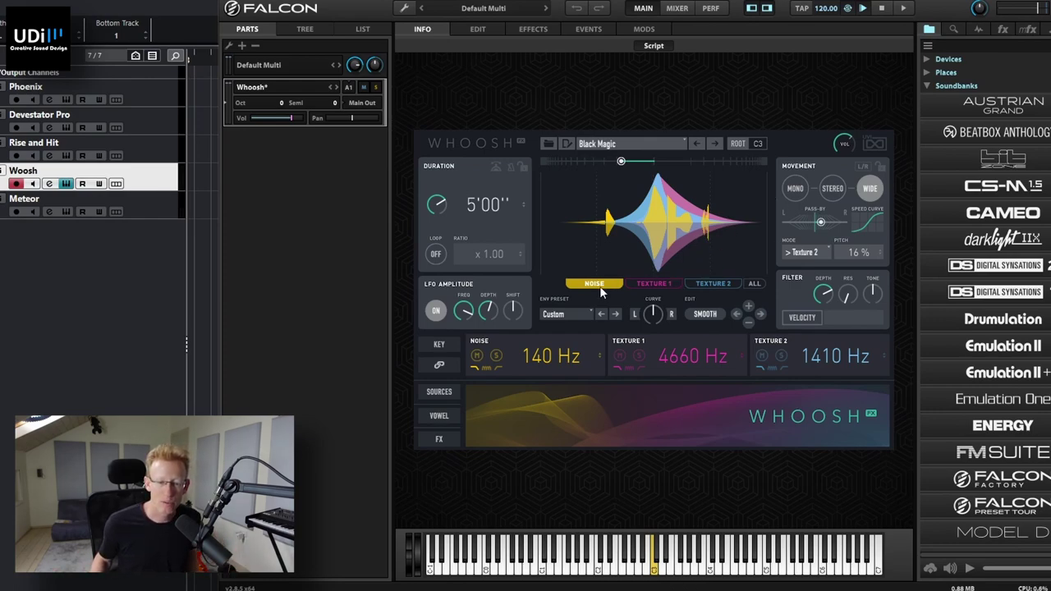
click(657, 284)
drag(669, 211, 630, 263)
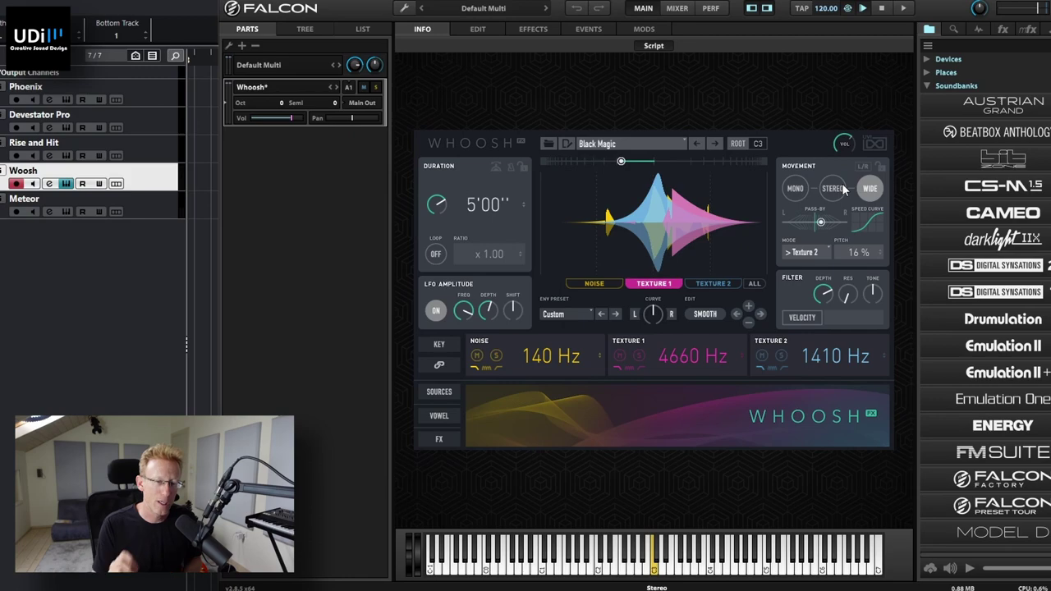
Load 06 - Pass-By > ENGINE Short Vehicle, set pass-by fully left, then select the Meteor track.
click(629, 143)
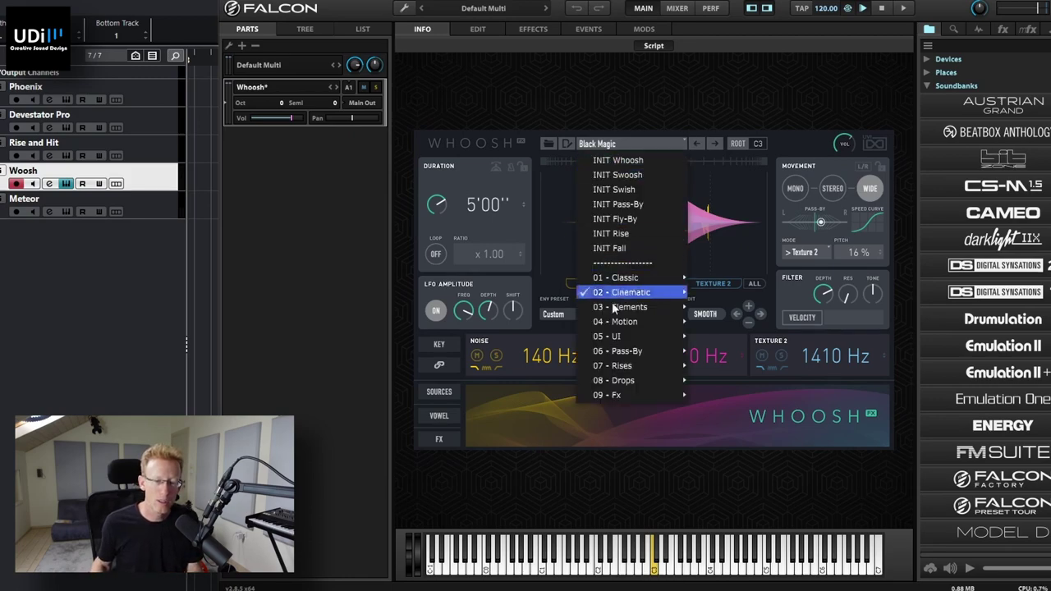
mouse_move(639, 351)
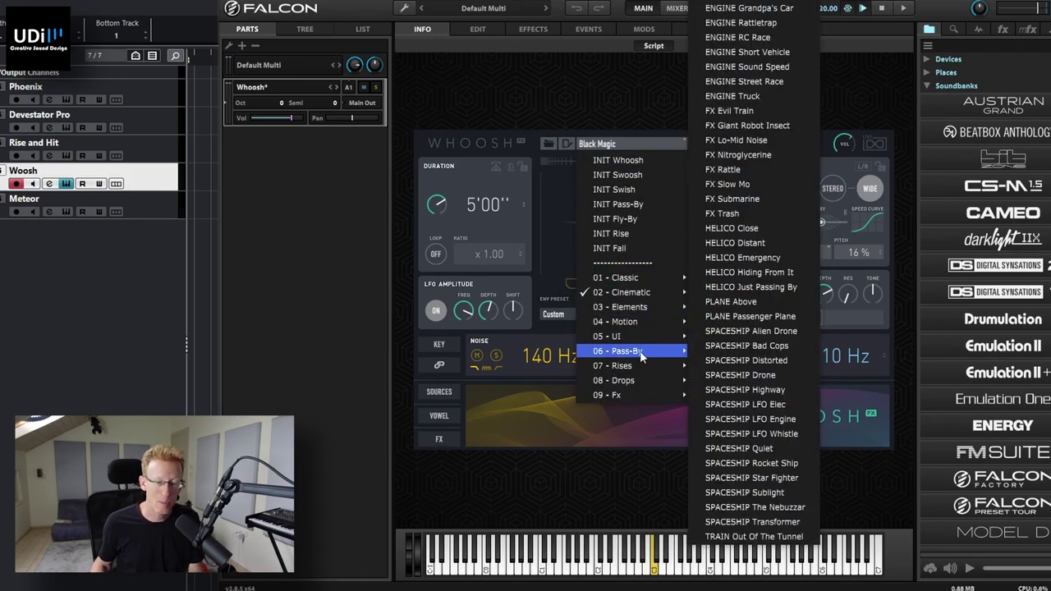
click(717, 51)
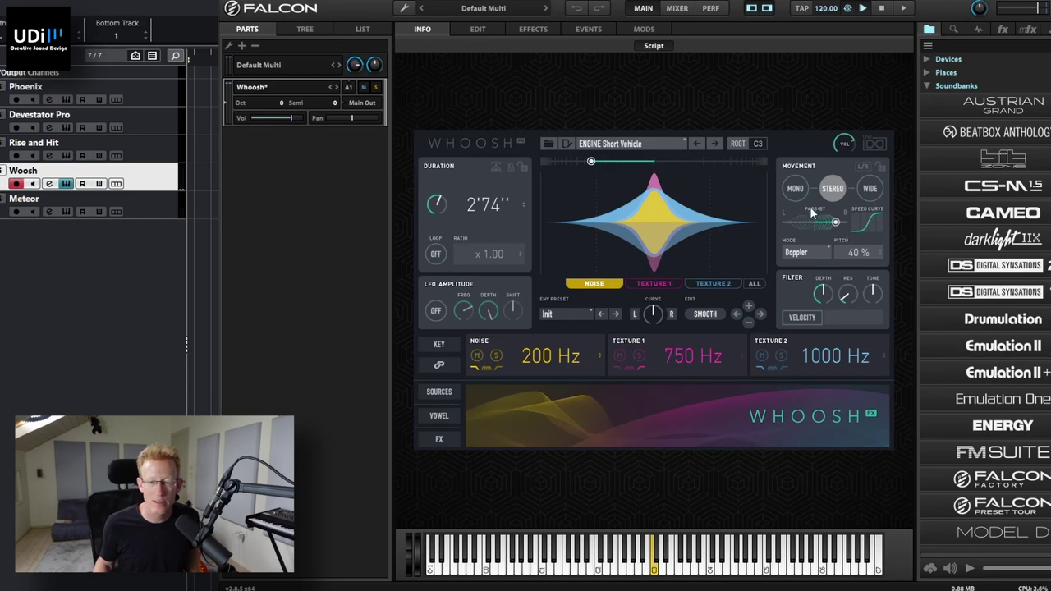
drag(836, 221, 776, 222)
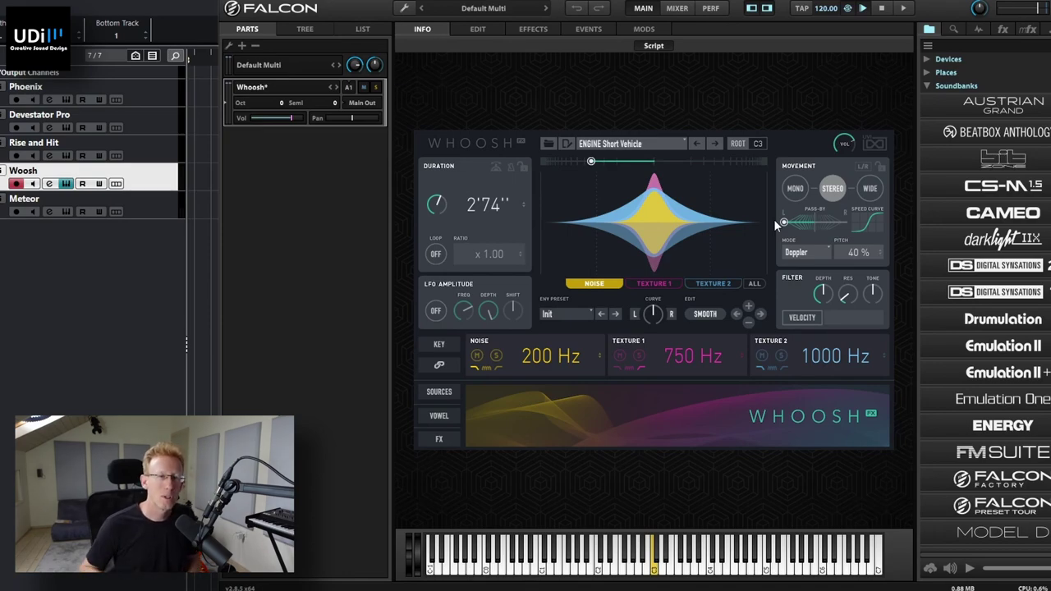
click(147, 205)
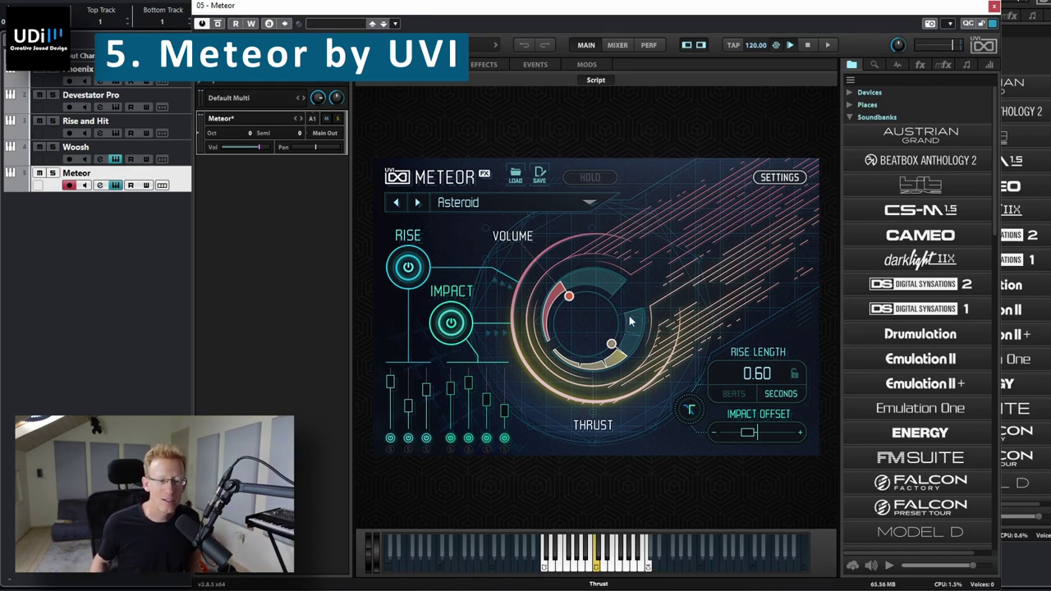
Open Meteor's preset dropdown and browse into the 02 - Booms category.
click(590, 203)
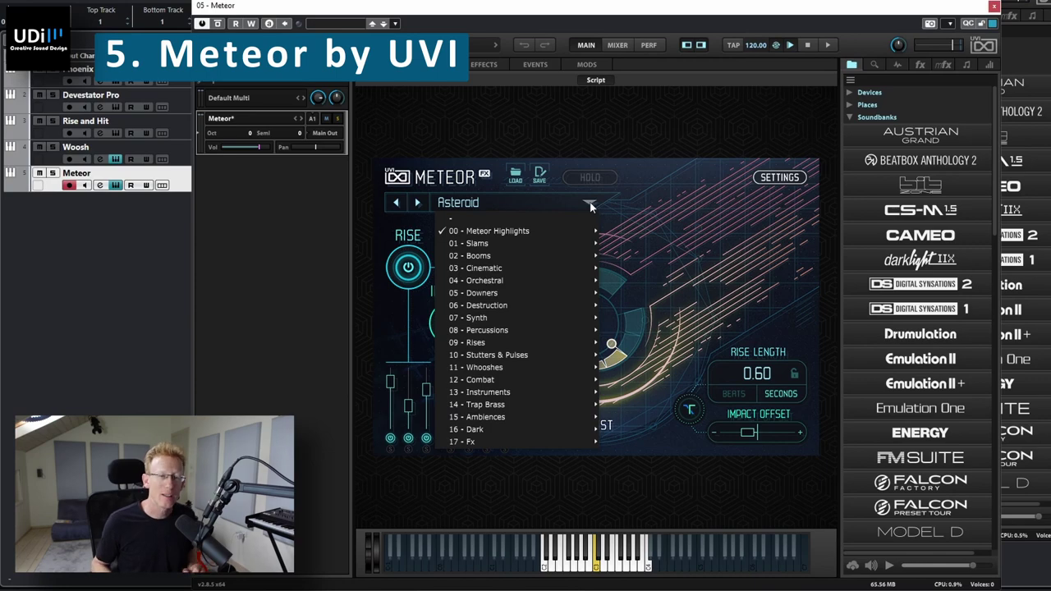
mouse_move(542, 232)
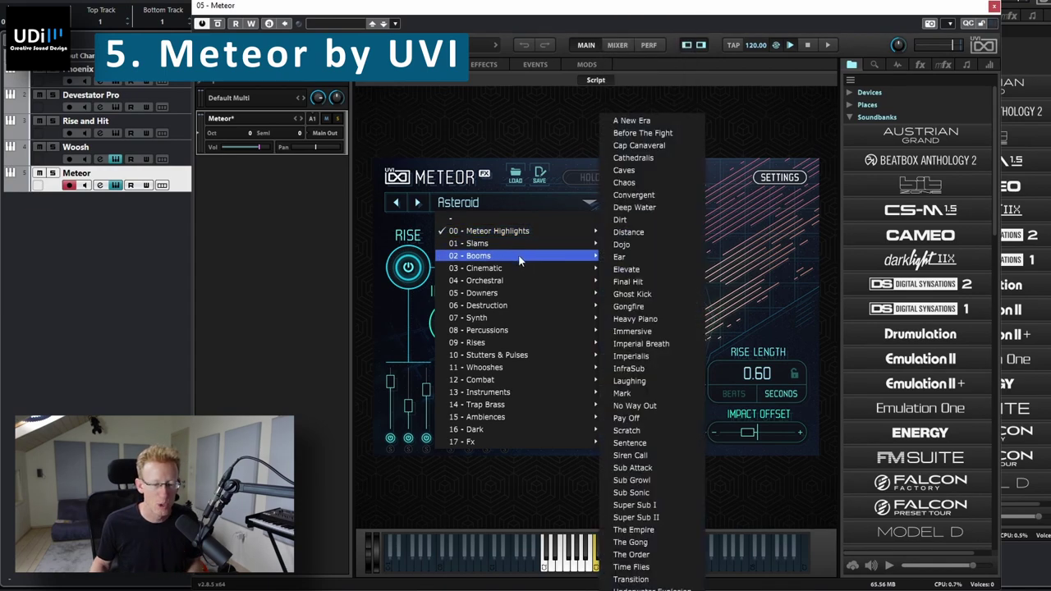
mouse_move(515, 267)
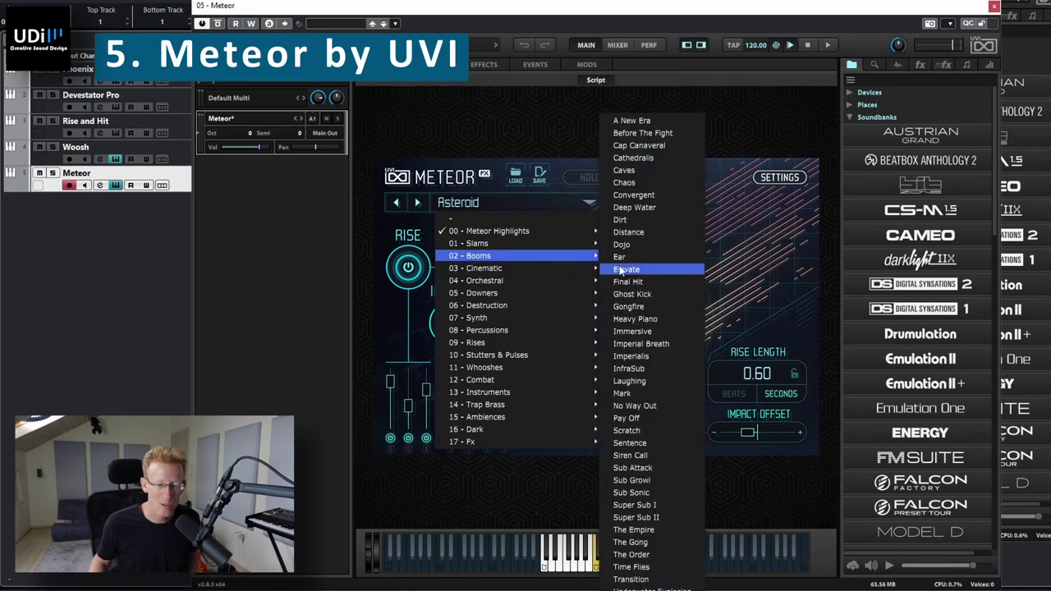
Load Dojo from 02 - Booms, play it, then step to Eor and play it.
click(623, 245)
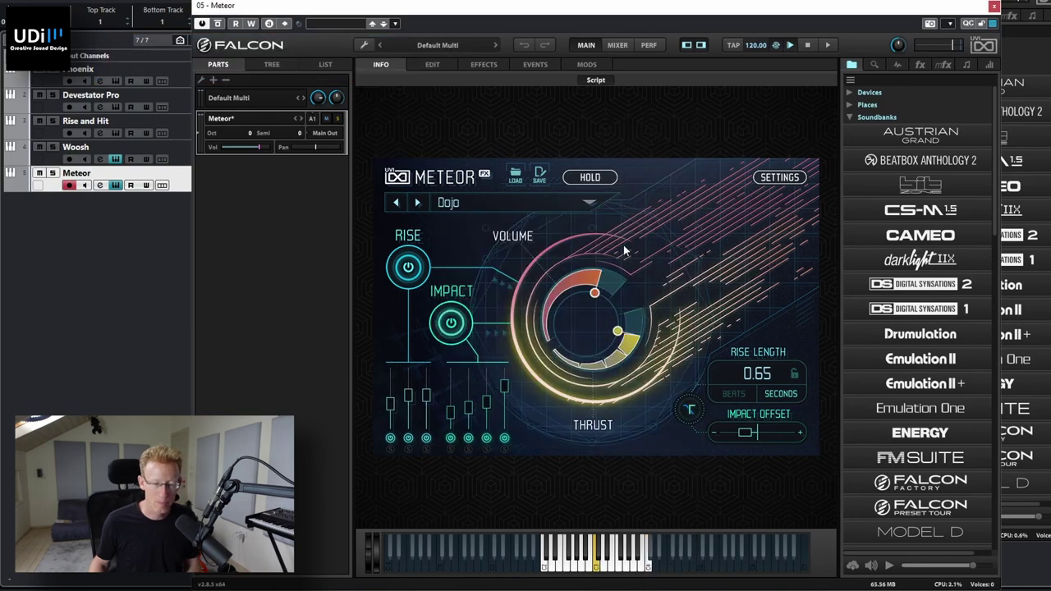
click(599, 565)
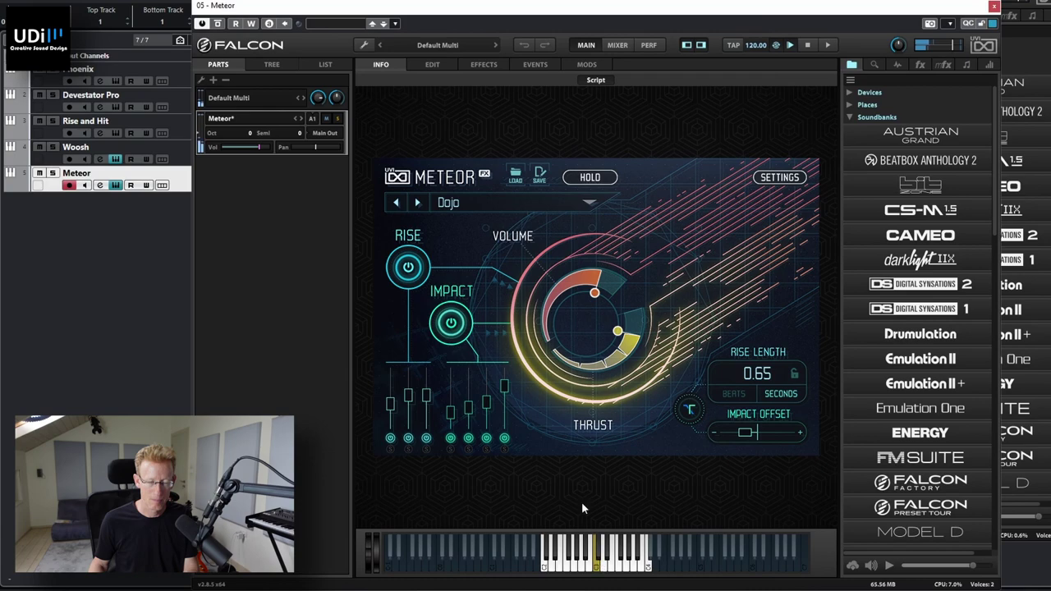
click(417, 202)
click(597, 567)
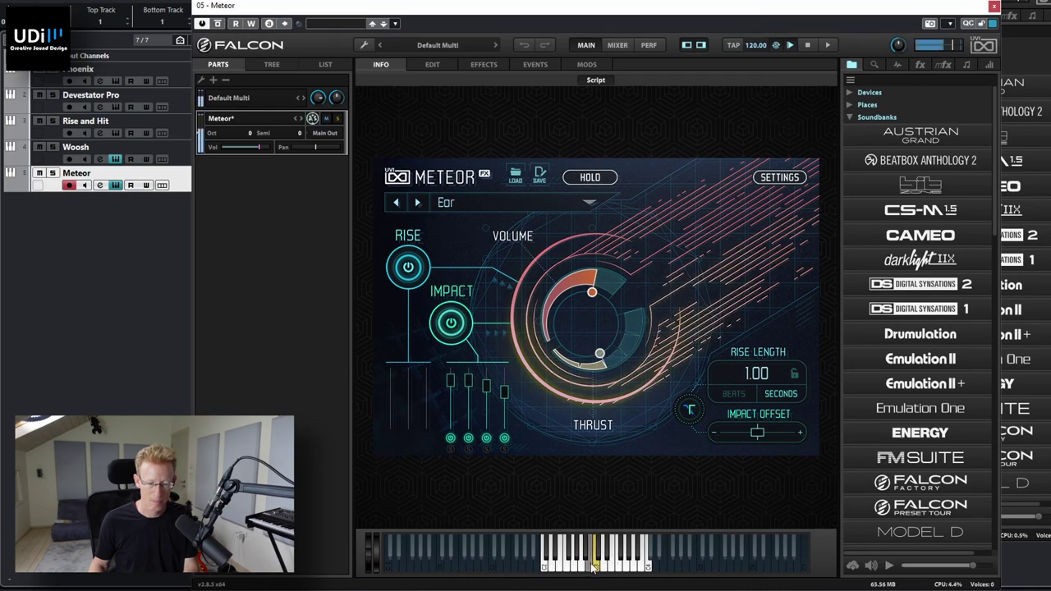
Load Approaching Drone from the preset menu, then Bullet from Combat, and play Bullet.
click(581, 202)
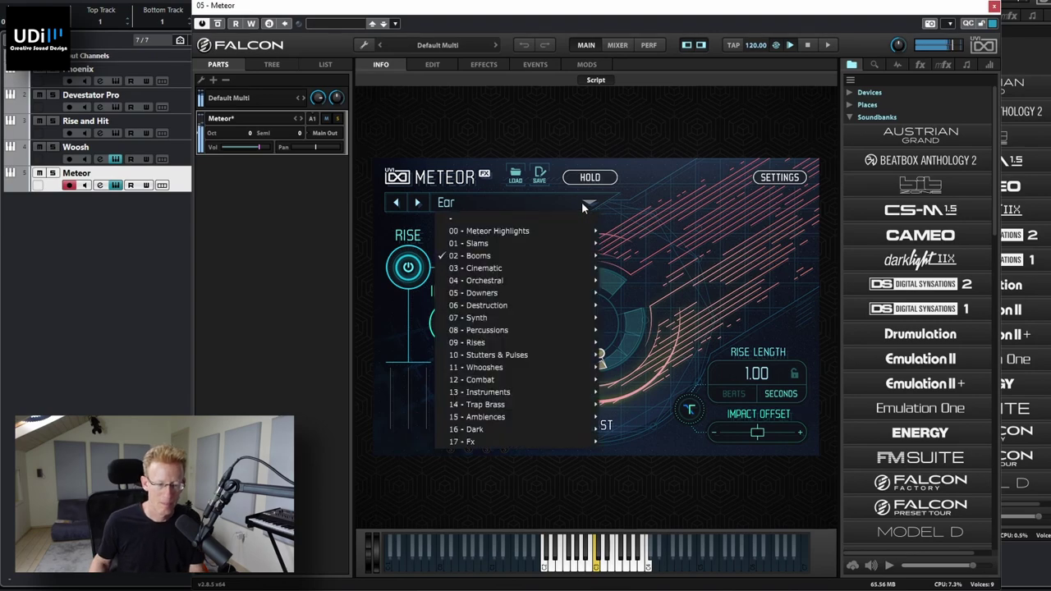
mouse_move(507, 345)
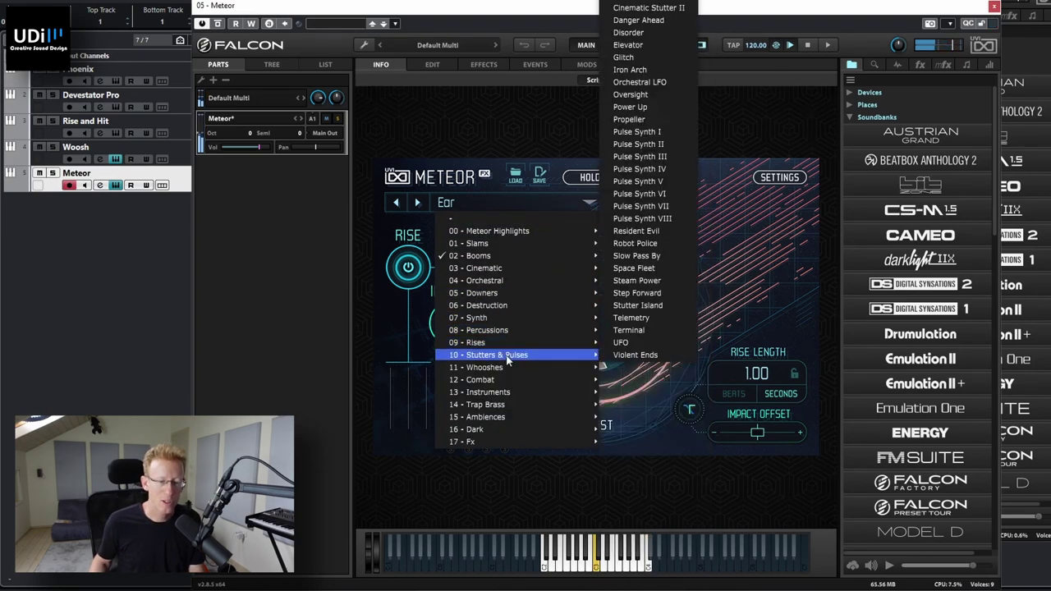
click(641, 7)
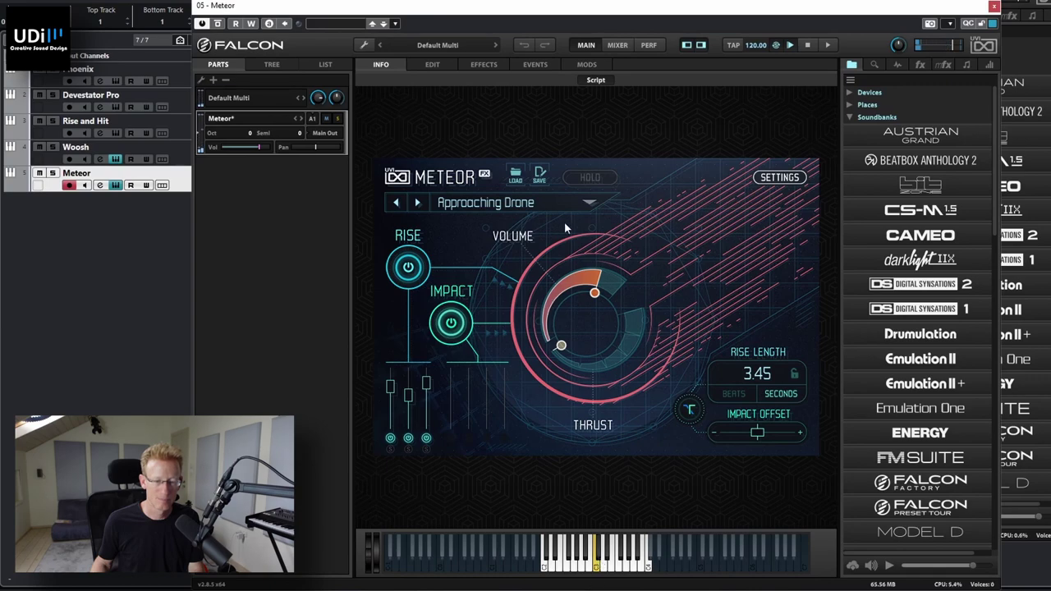
click(587, 204)
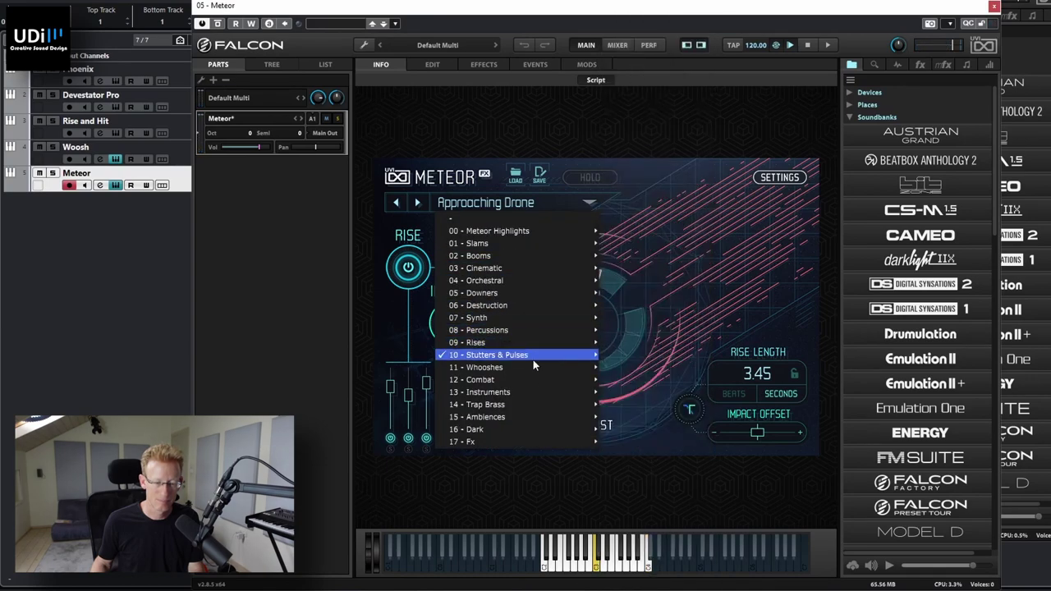
mouse_move(530, 381)
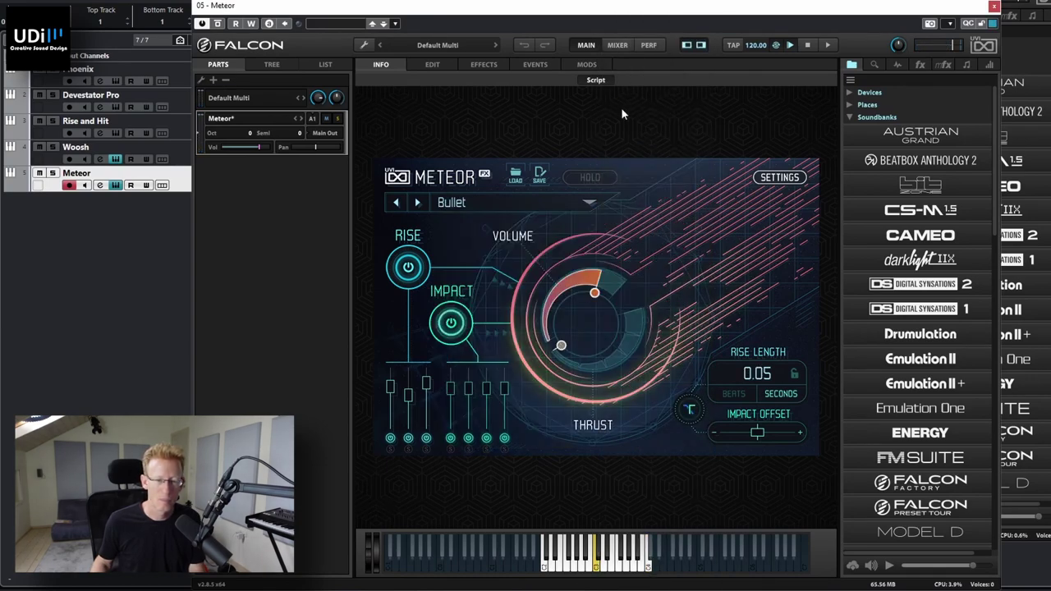
click(622, 107)
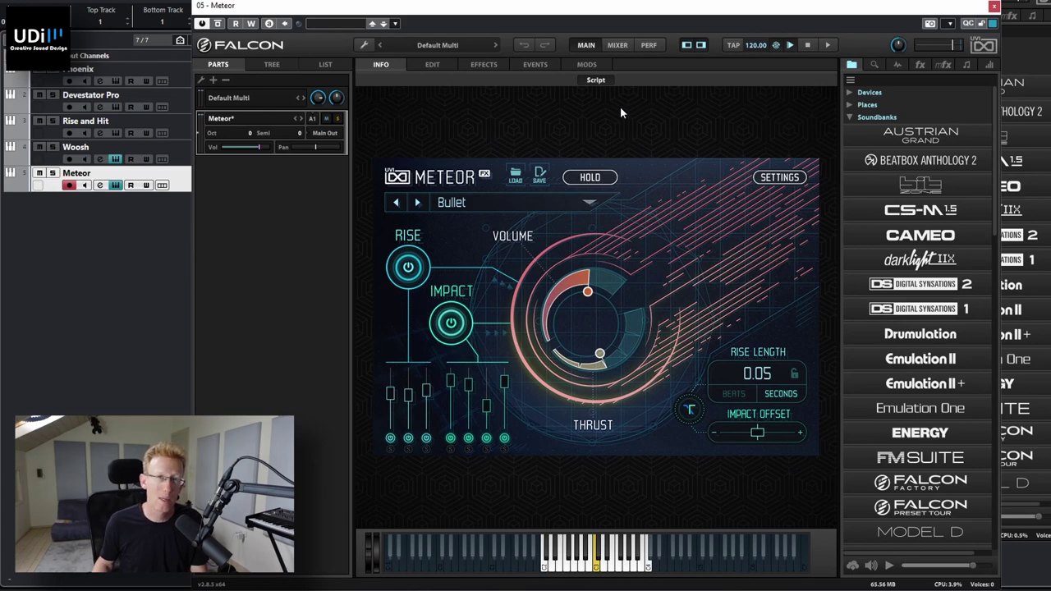
click(598, 567)
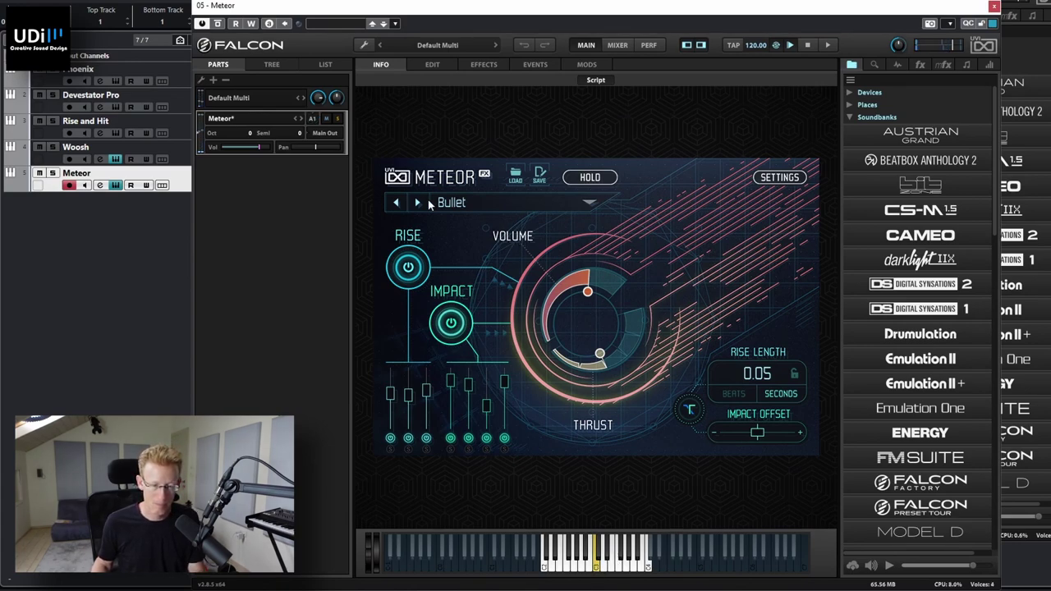
Step through and play Gloss Break and Here's Johnny, ending on Kick Breakbones.
click(418, 203)
click(599, 570)
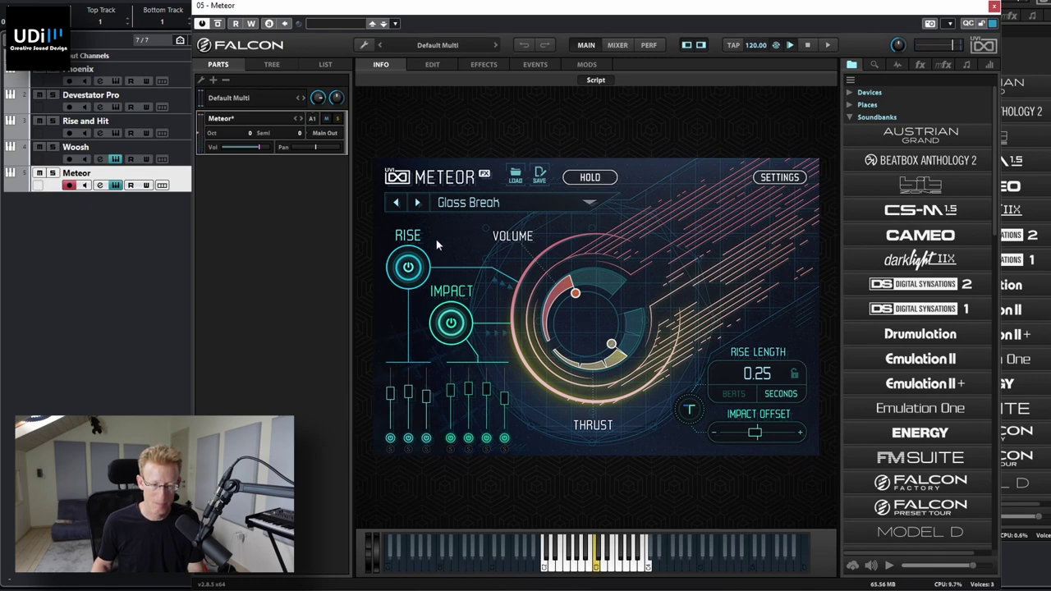
click(417, 203)
click(602, 578)
click(417, 203)
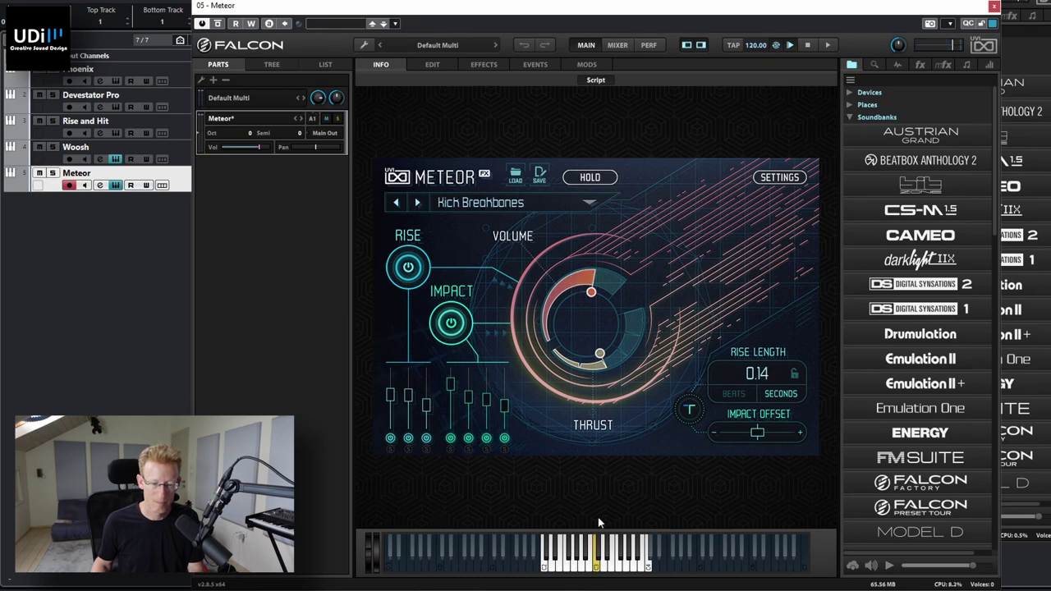
click(482, 204)
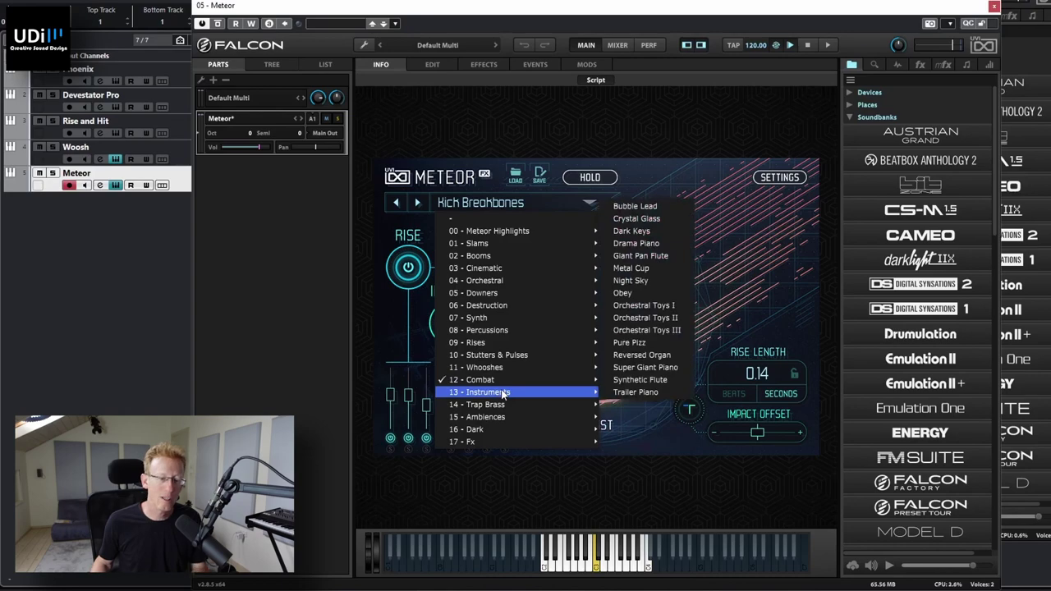
Load Bubble Lead from 13 - Instruments, then step to Crystal Glass.
mouse_move(573, 416)
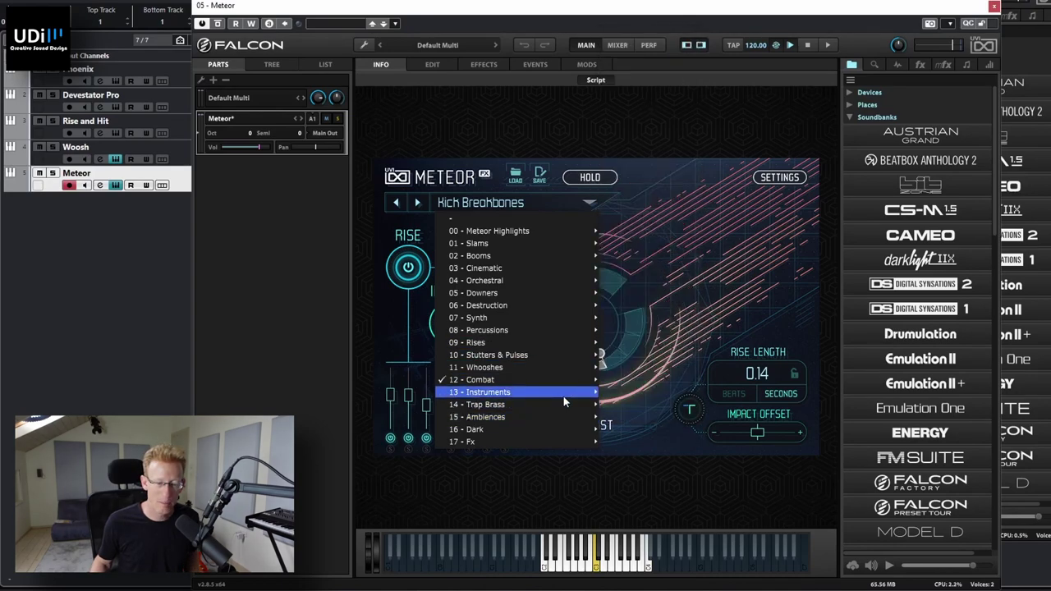
click(643, 212)
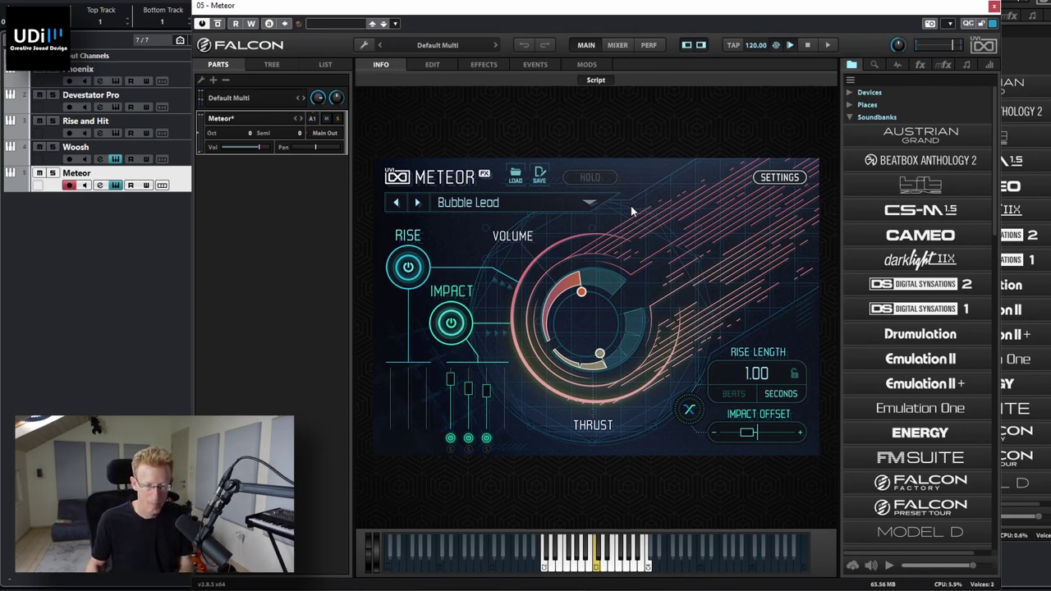
click(417, 203)
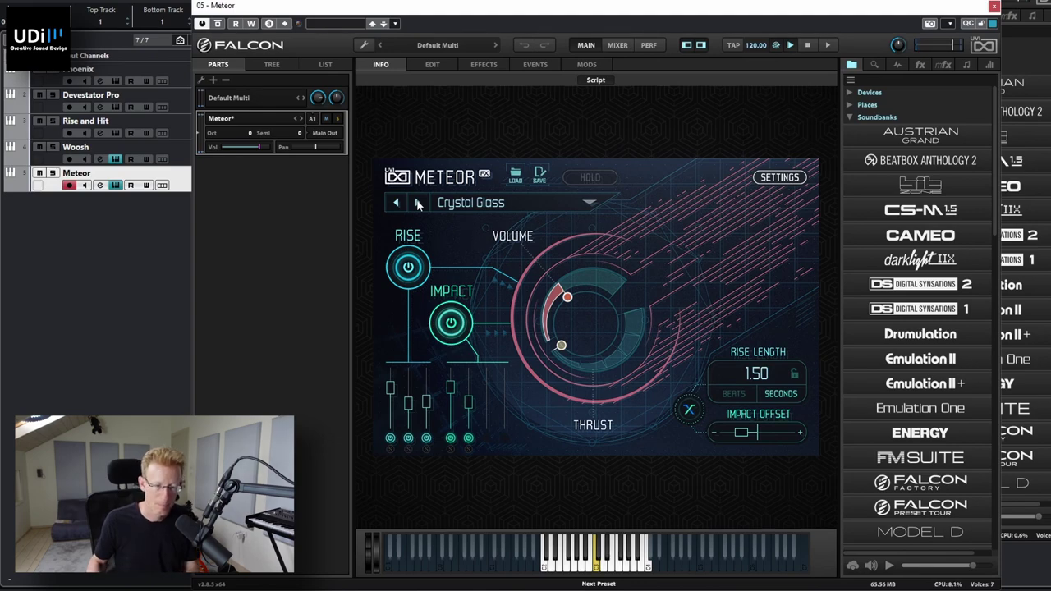
Load Accident II from 06 - Destruction and play a note to hear it.
click(446, 206)
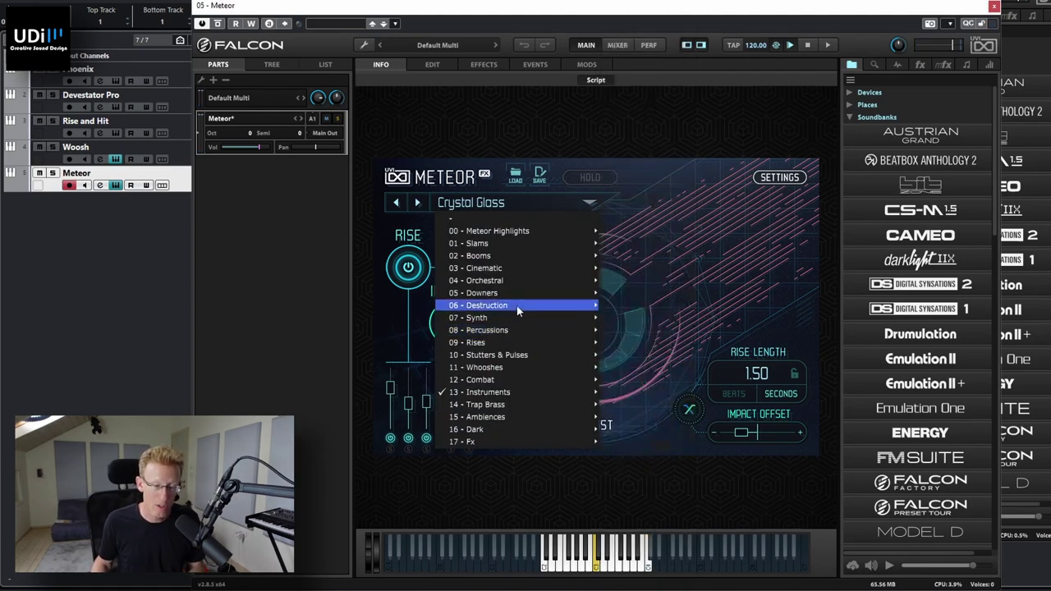
mouse_move(516, 305)
click(671, 11)
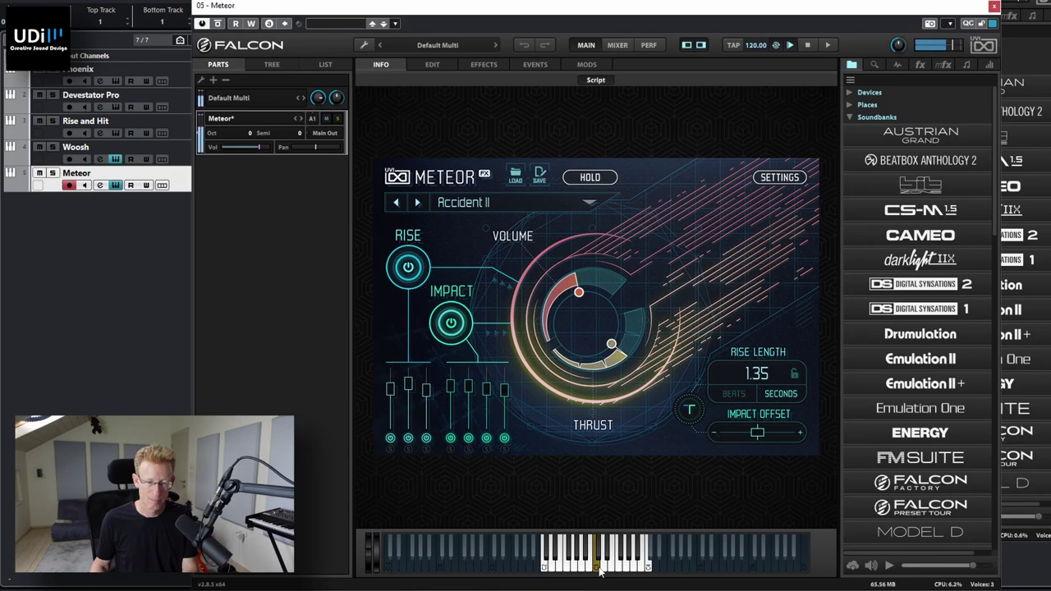
click(601, 573)
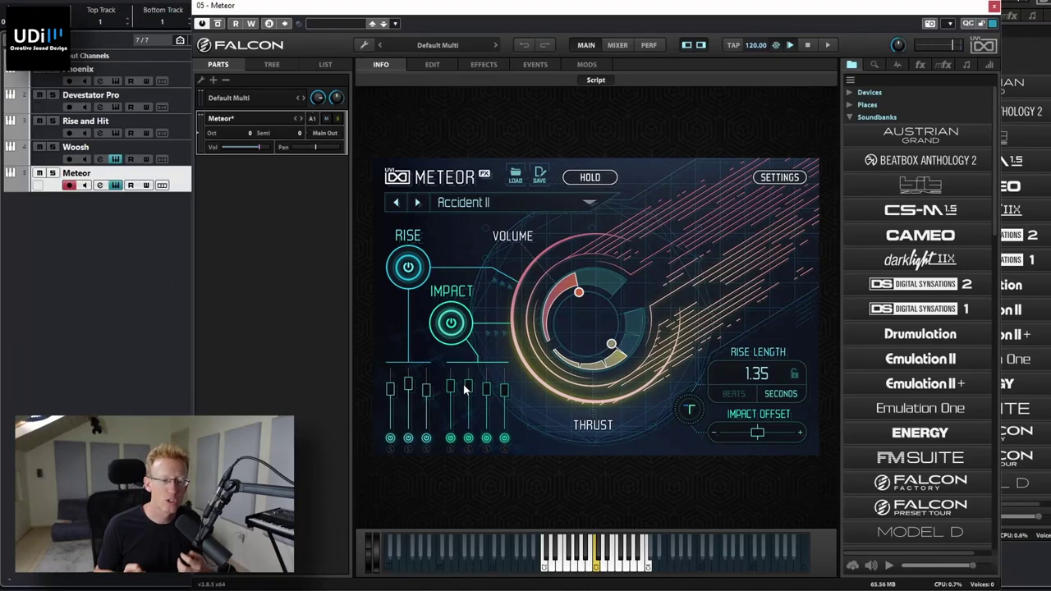
Toggle the Rise and Impact layers off and on, and lower then reset impact layer volumes.
click(405, 273)
click(407, 273)
click(452, 323)
click(453, 323)
drag(450, 386, 486, 380)
double_click(469, 399)
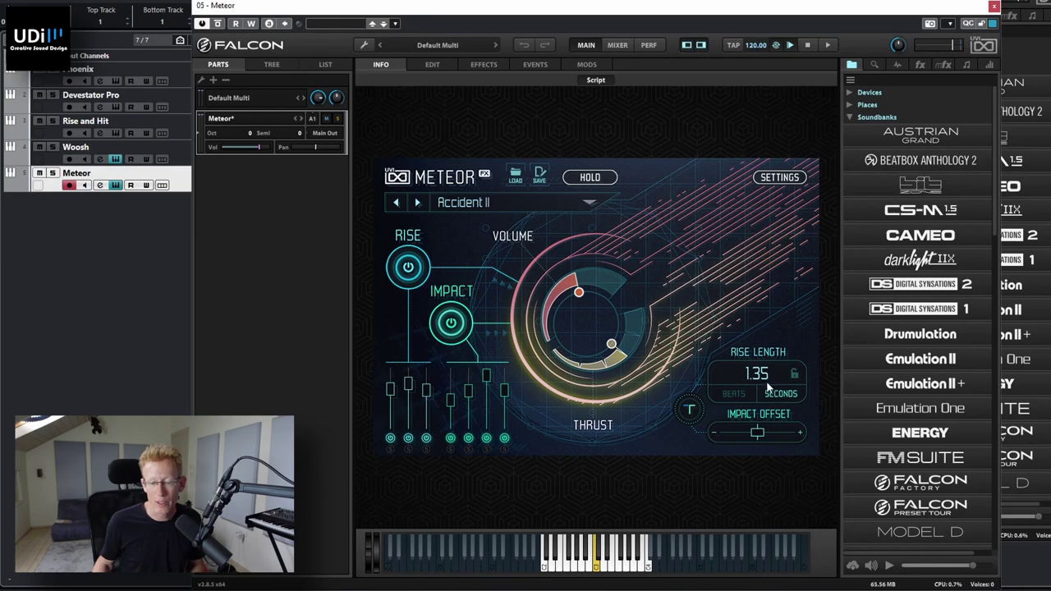
Lengthen the rise to 3.85 seconds and delay the impact offset to 44 ms.
drag(767, 380, 768, 357)
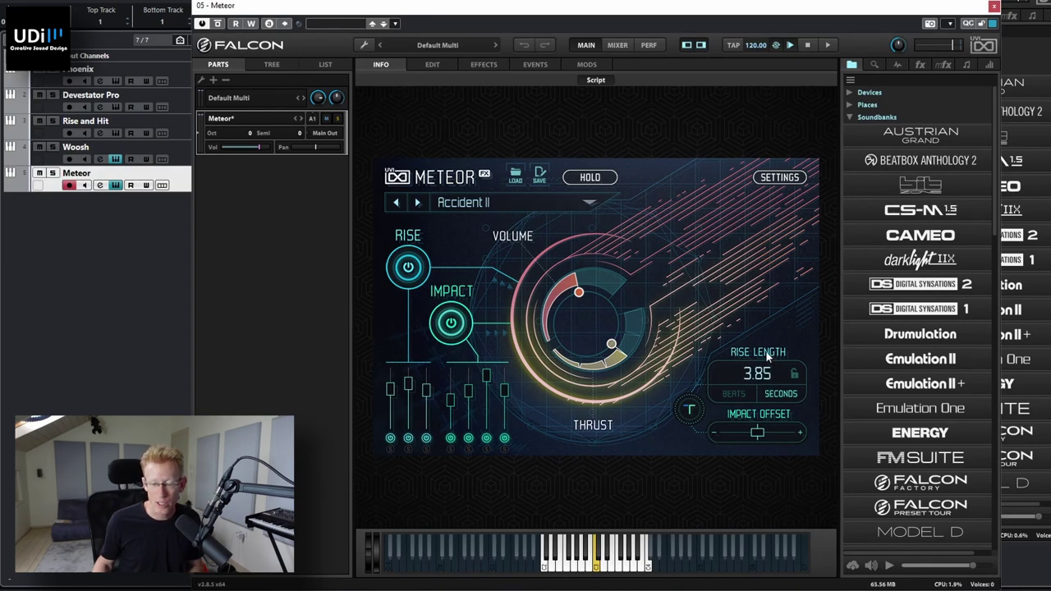
mouse_move(758, 435)
drag(758, 435, 769, 438)
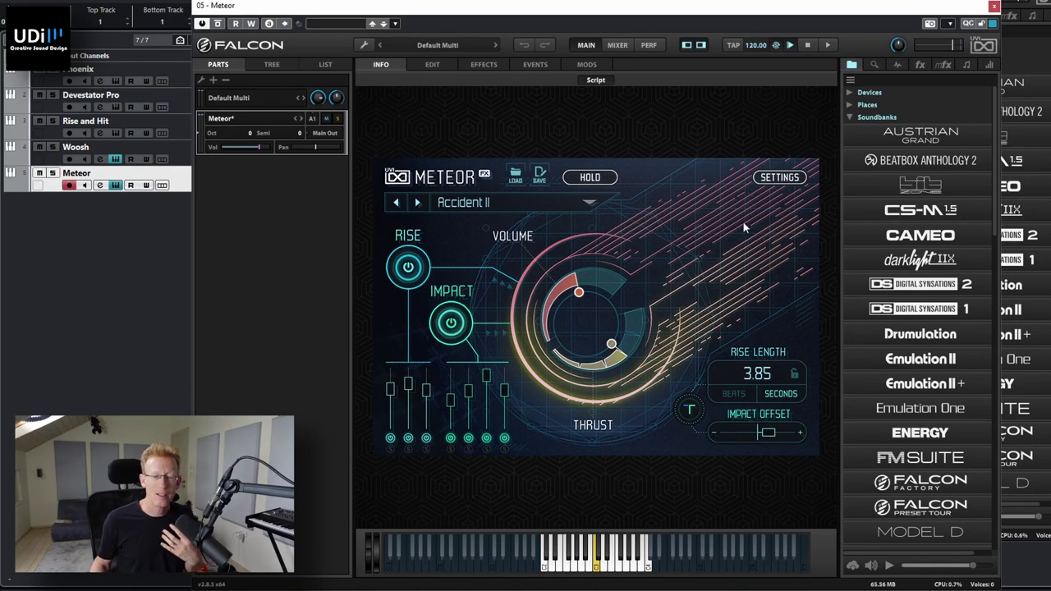
Switch Meteor to its SETTINGS edit page showing Accident II's Rise and Impact layers.
click(779, 180)
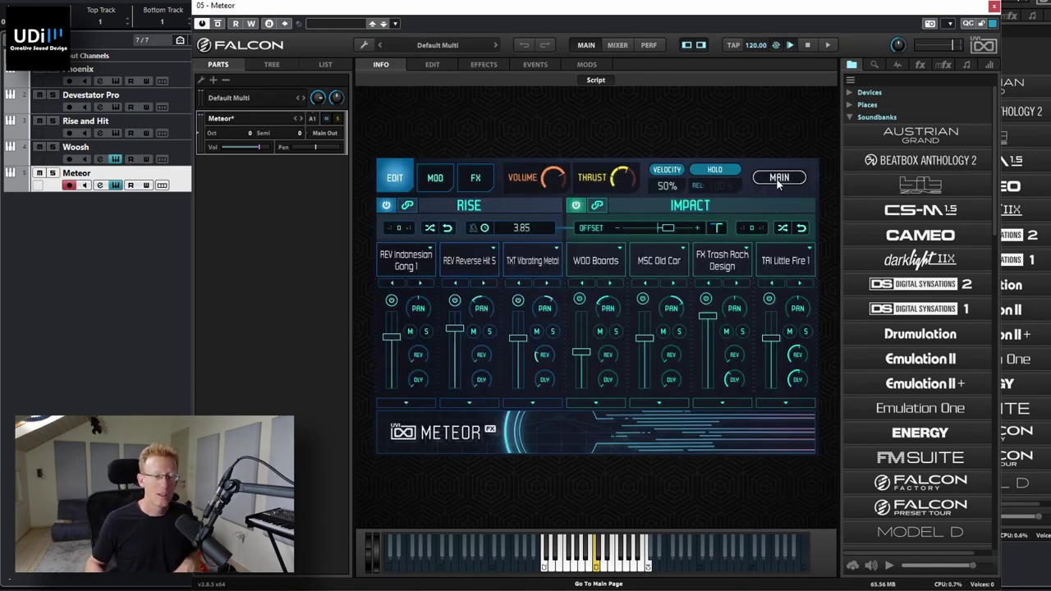